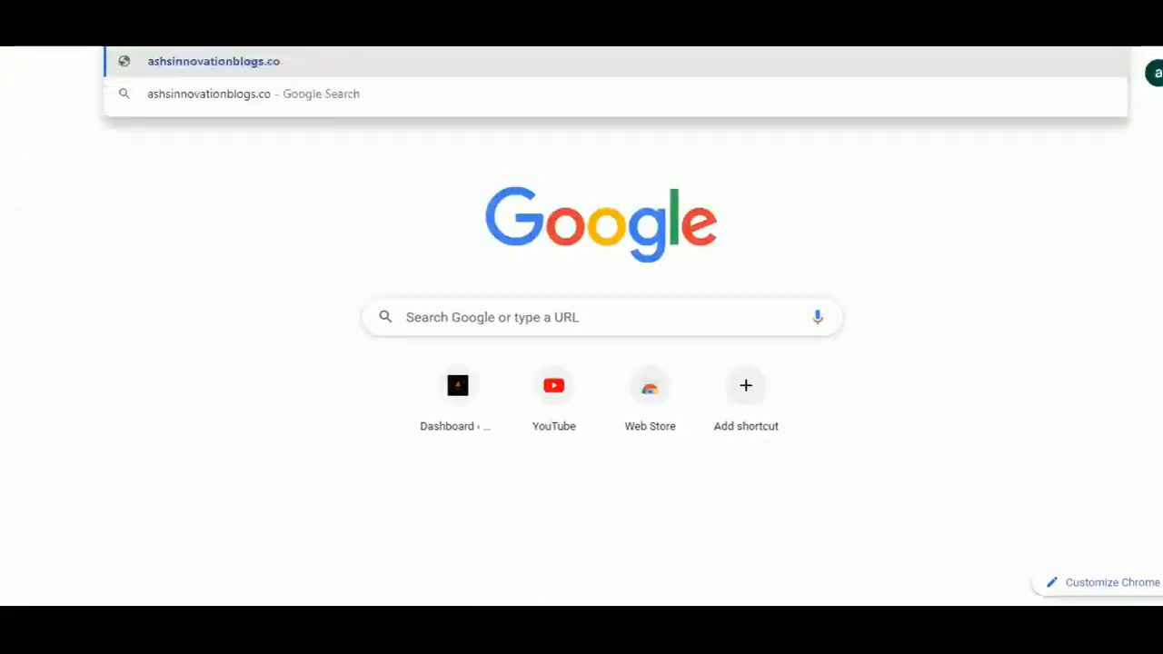
Go to ashsinnovationblogs.com and open the article "Secrete Canva Photo Keywords you must know"
text(m)
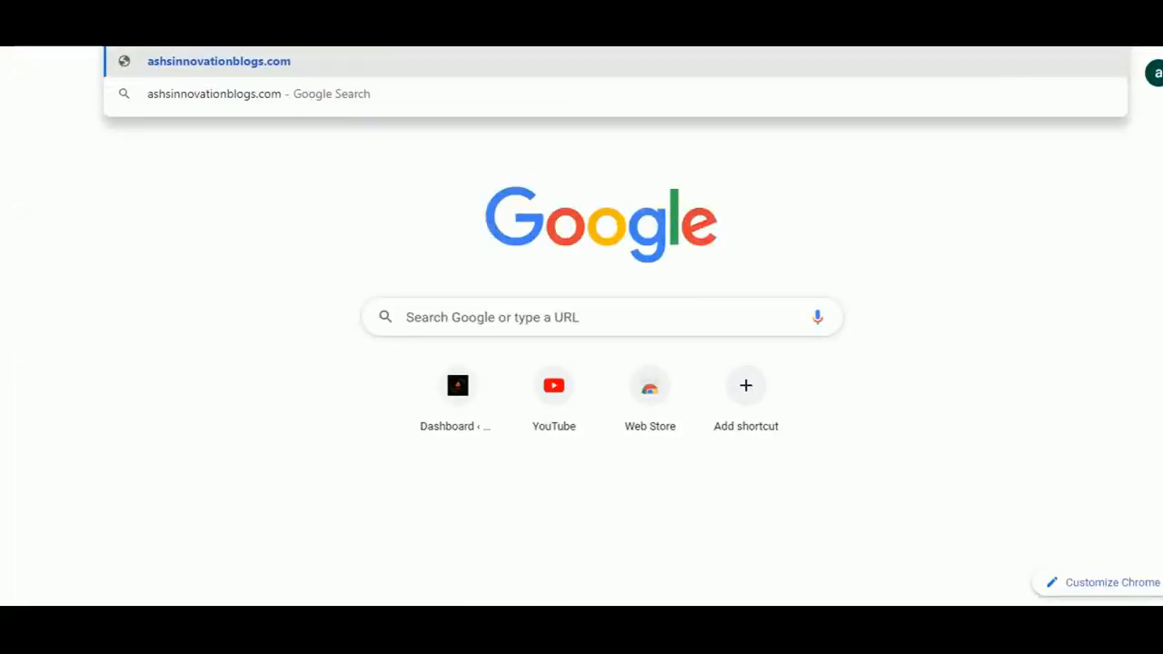
key(Return)
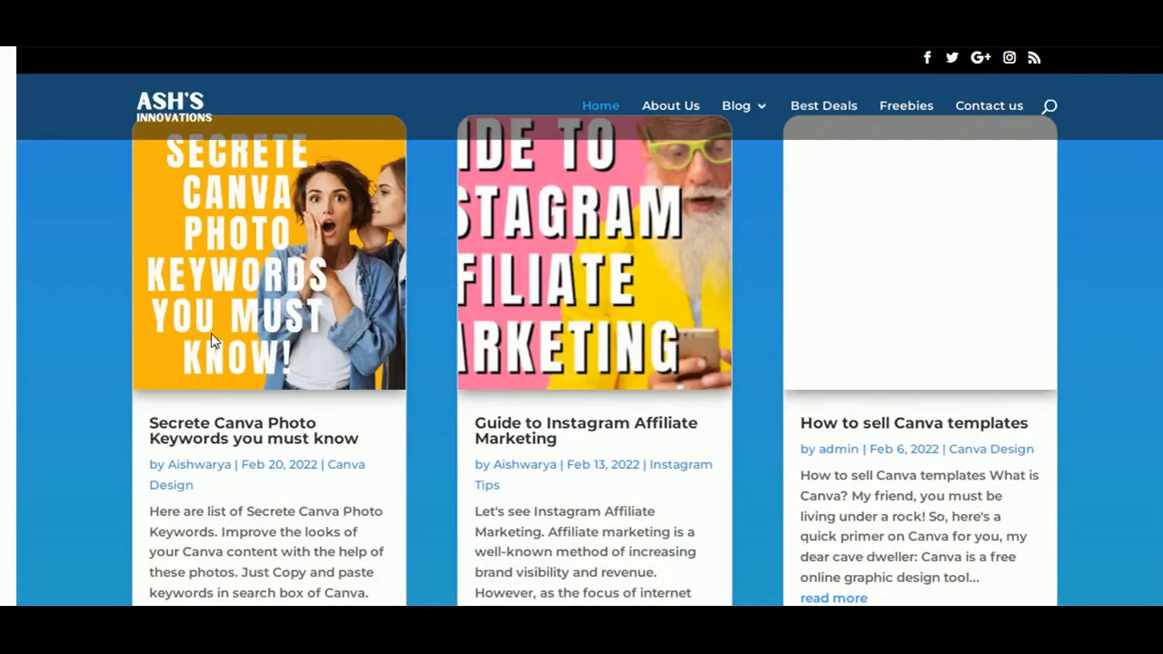
scroll(214, 341, down, 3)
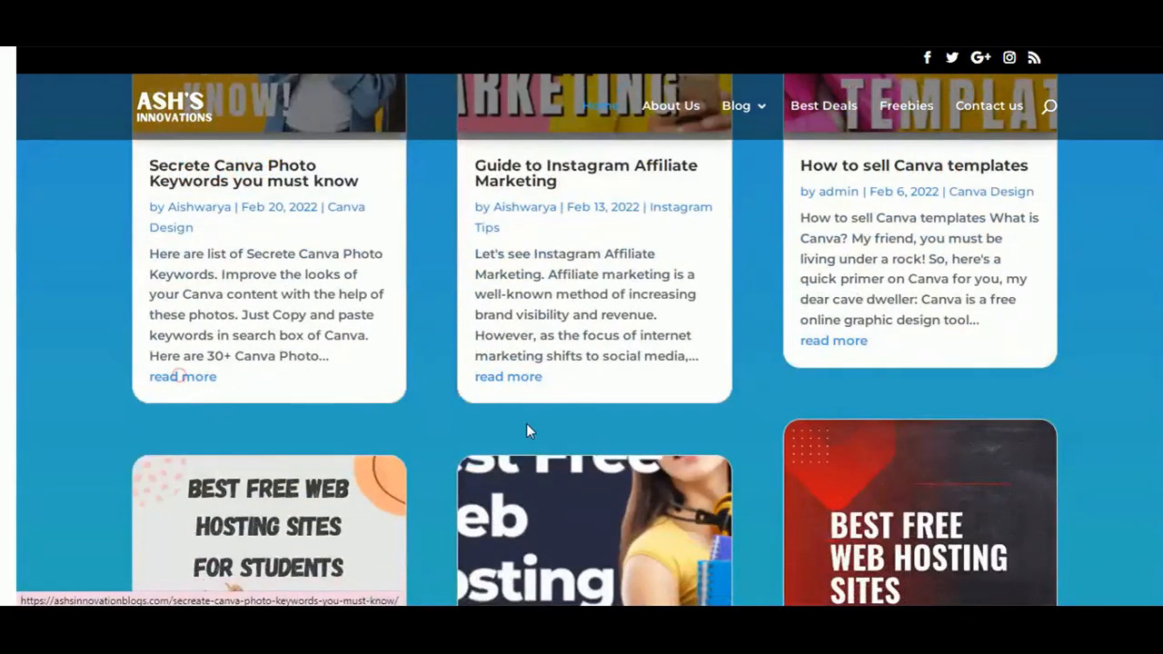
click(182, 377)
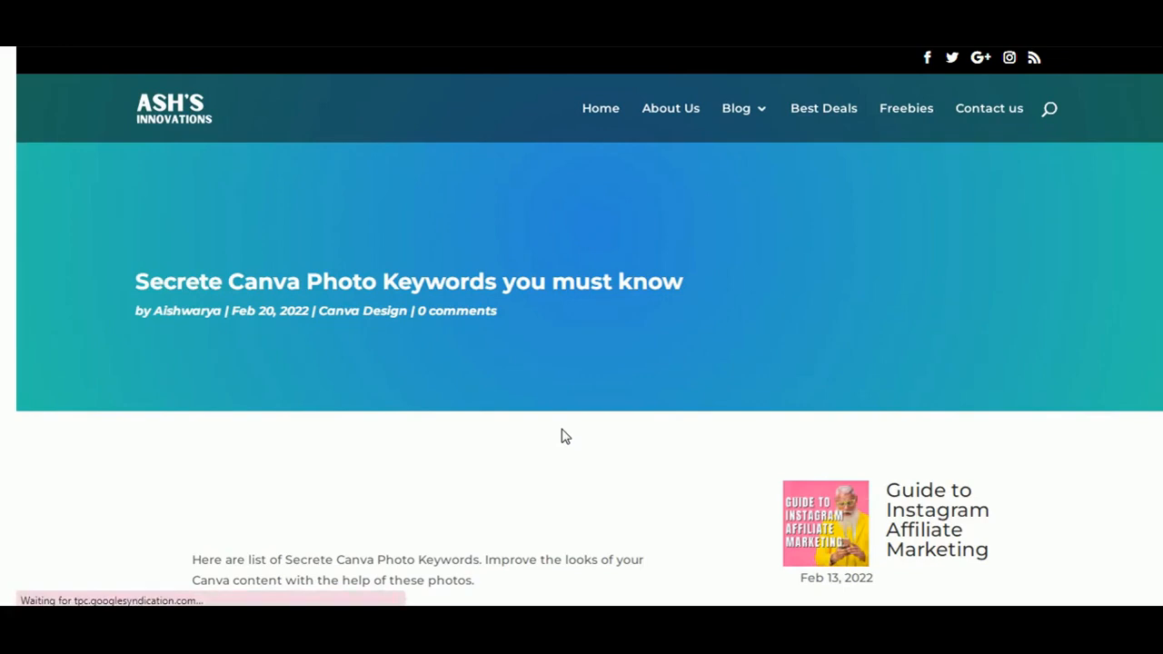
Look through the article's numbered photo keywords and their sample images as far as the hip-hop dancing entry
scroll(564, 436, down, 6)
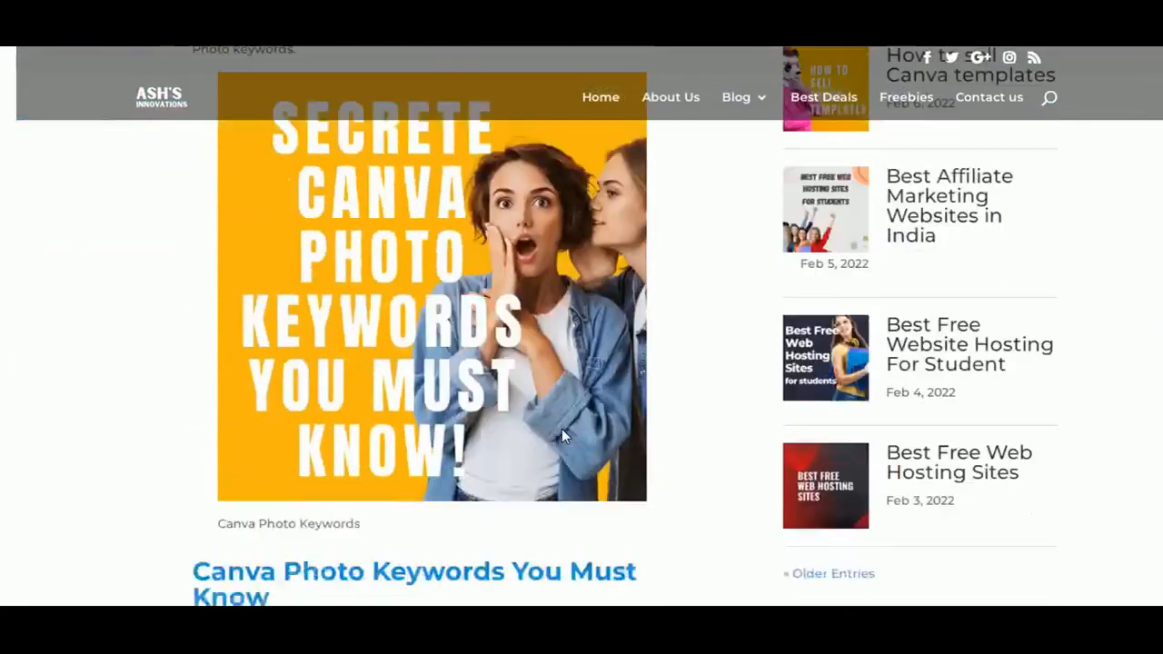
scroll(561, 437, down, 9)
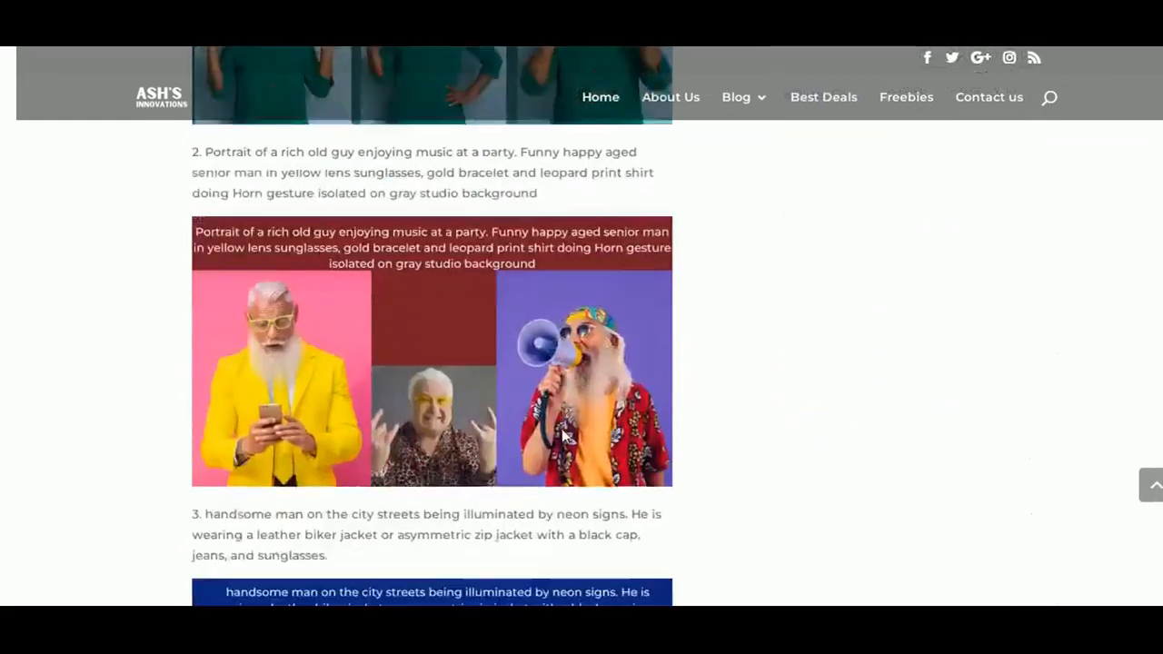
scroll(562, 437, down, 12)
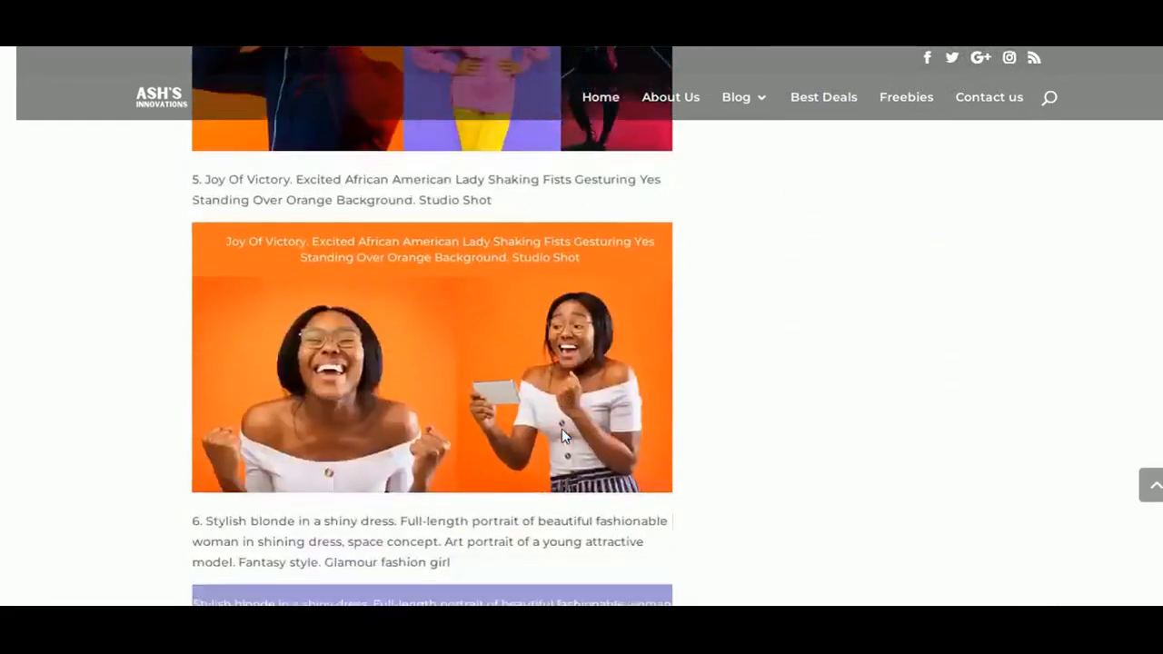
scroll(562, 436, down, 14)
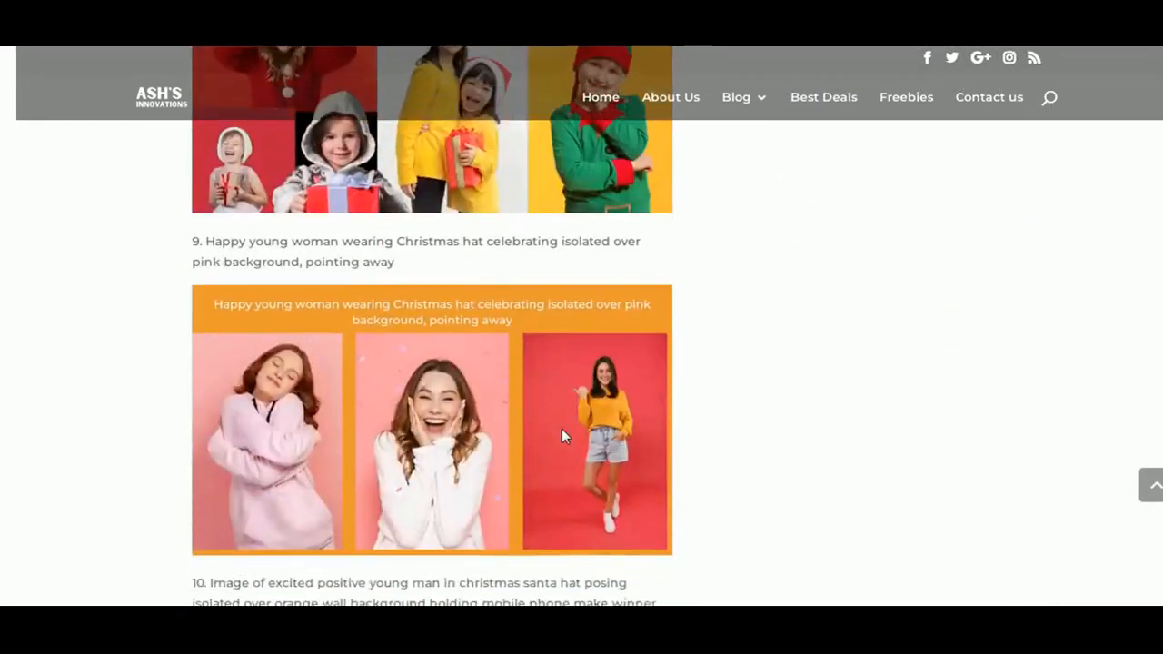
scroll(562, 436, down, 14)
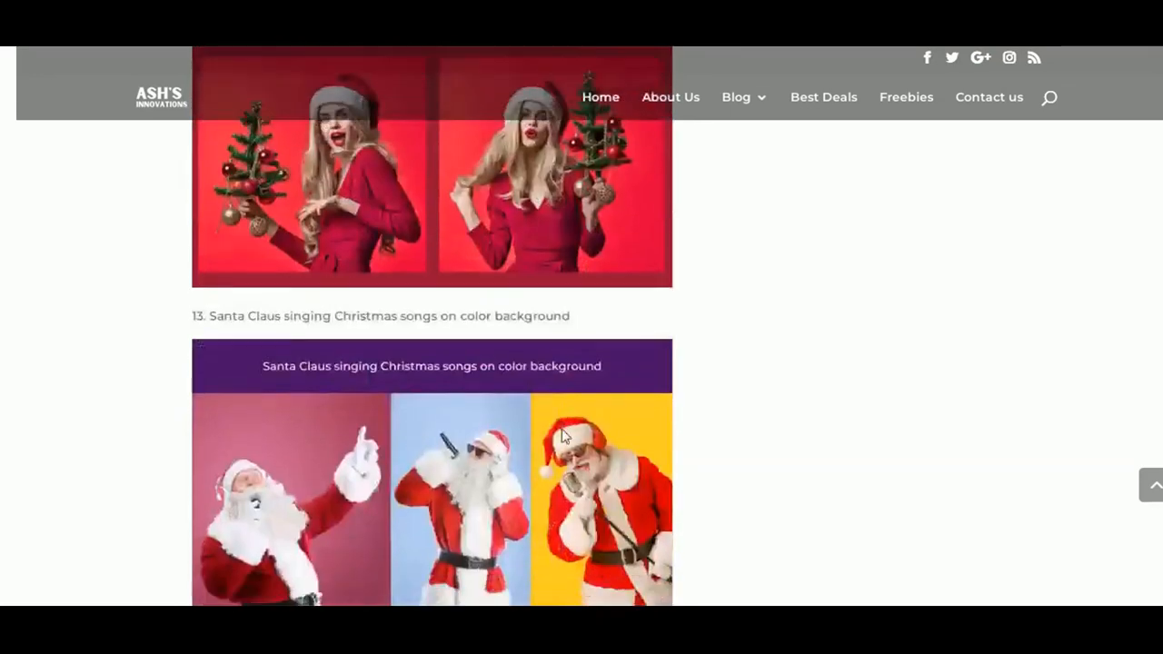
scroll(561, 437, down, 14)
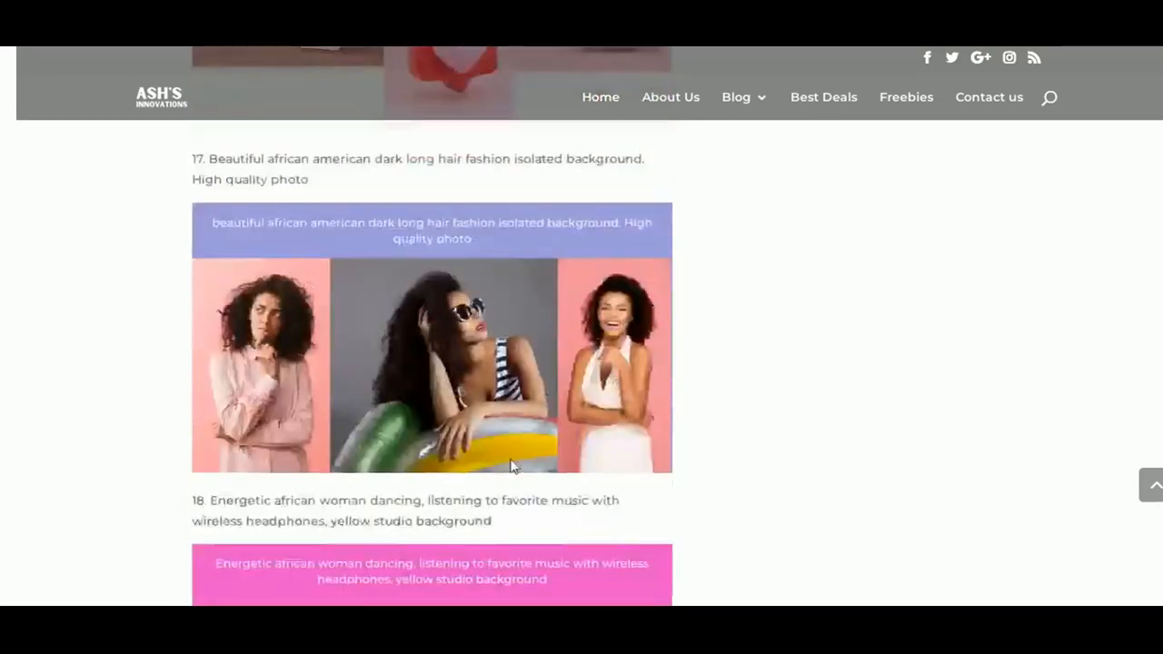
scroll(511, 465, down, 14)
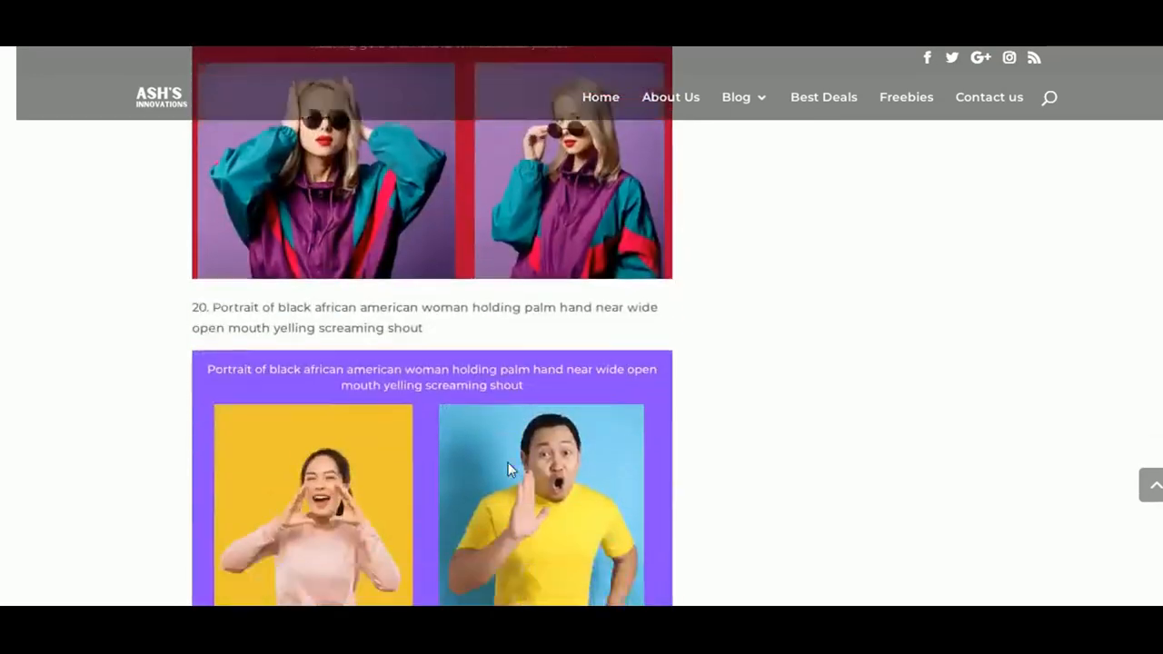
scroll(508, 463, down, 15)
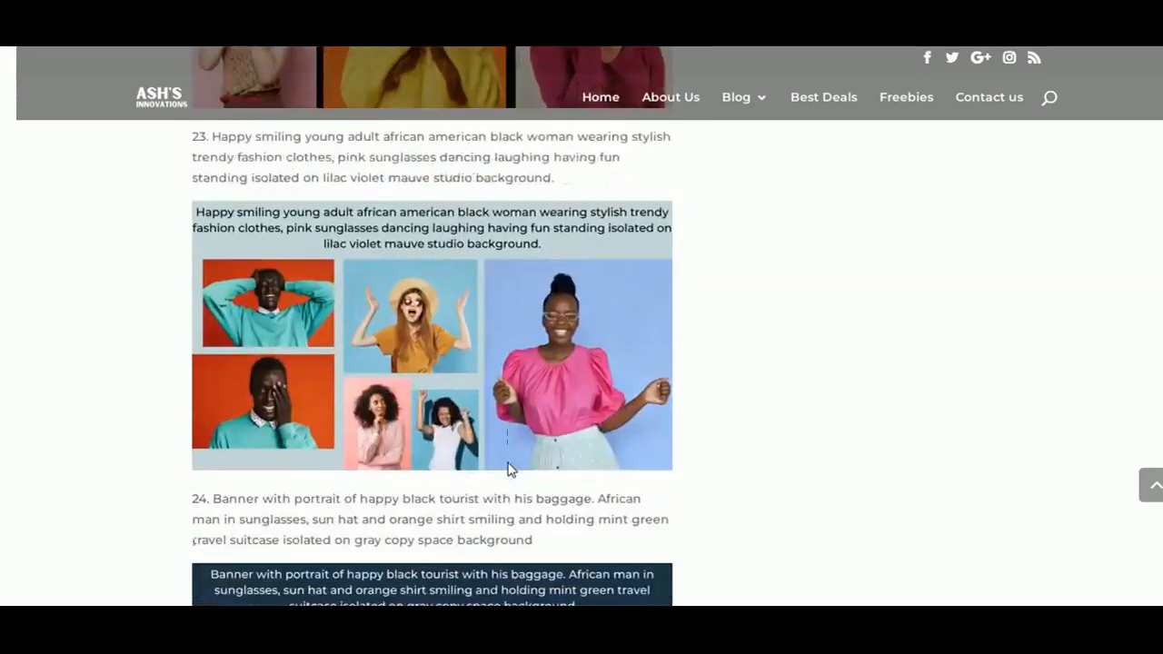
scroll(508, 468, down, 15)
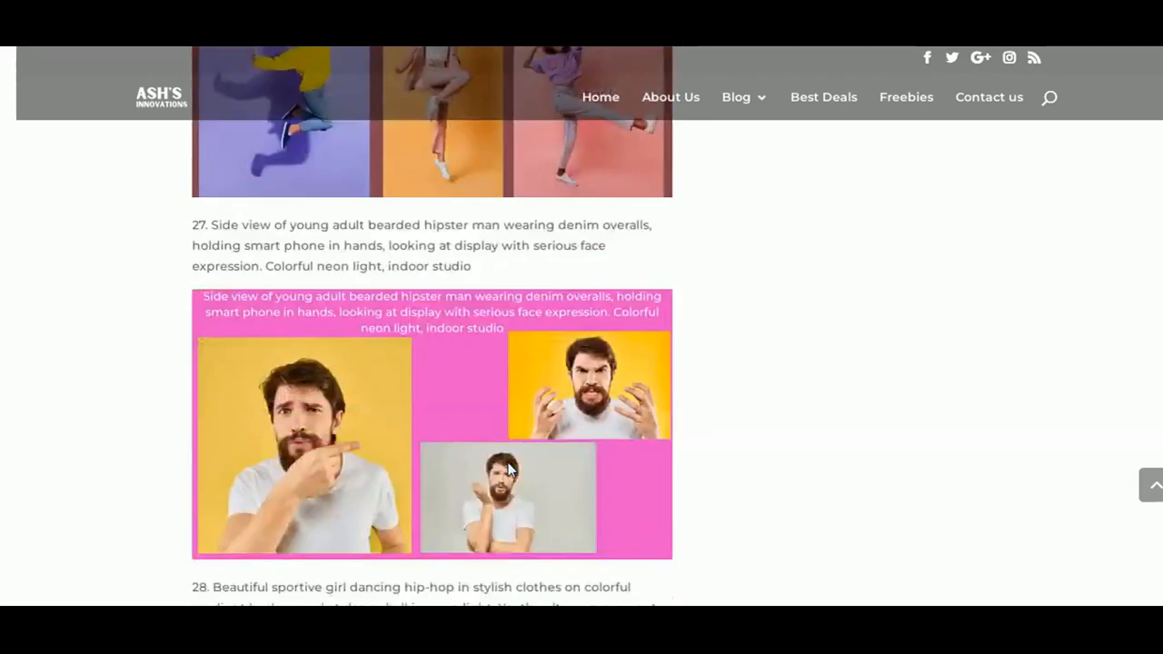
scroll(509, 468, up, 4)
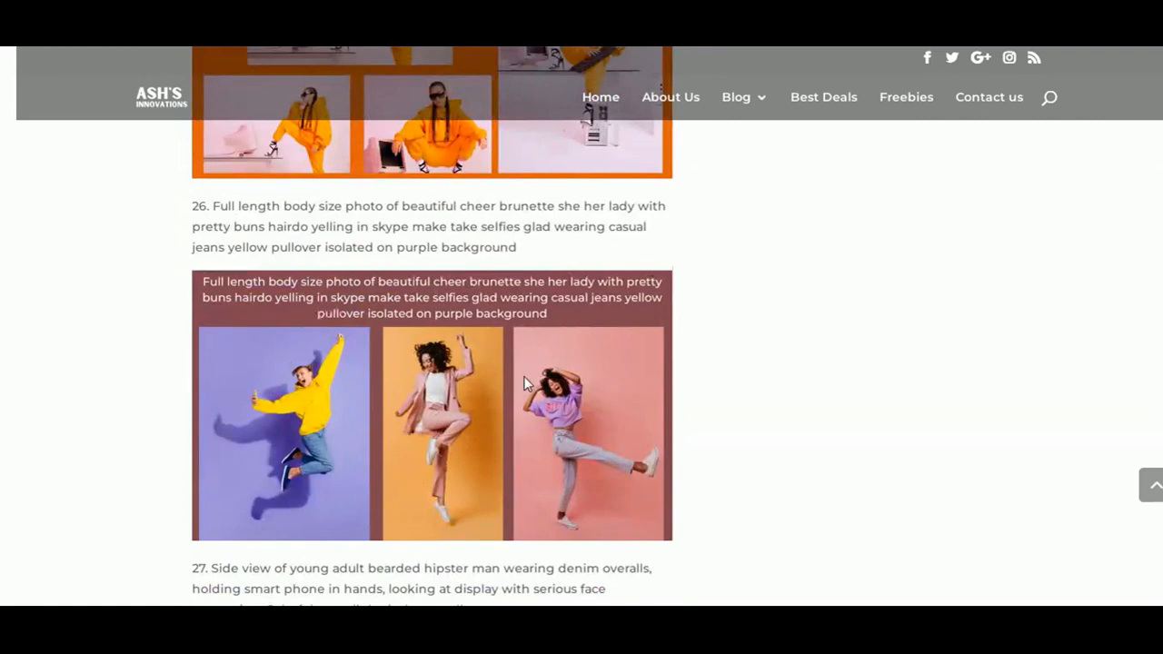
scroll(535, 426, down, 11)
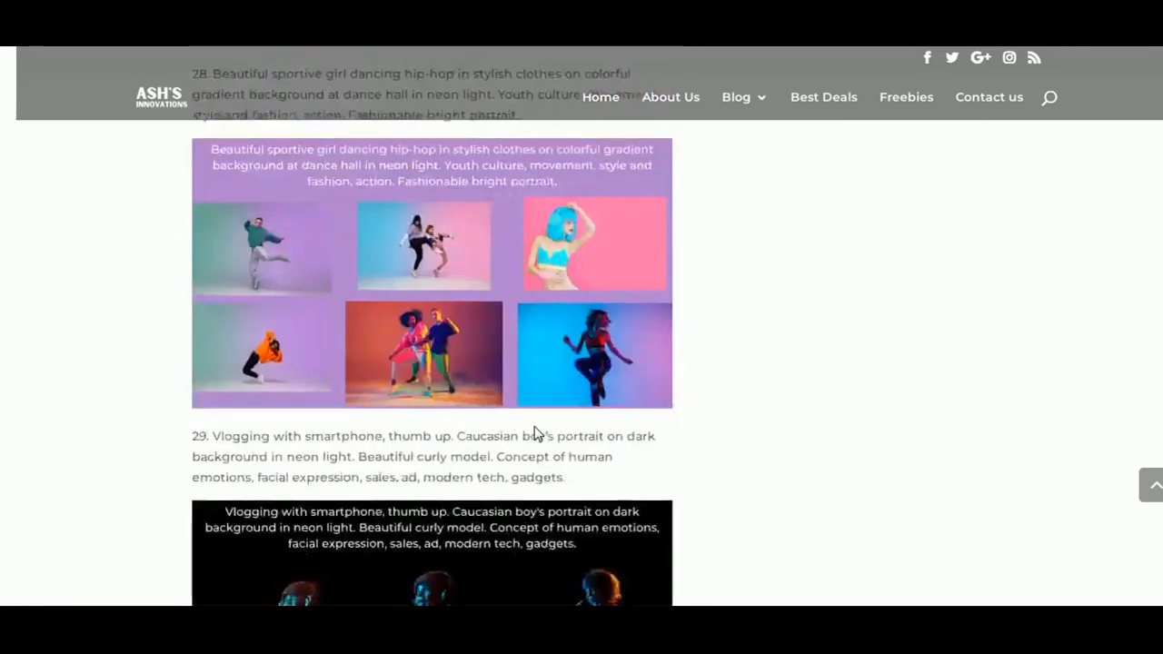
scroll(534, 429, up, 2)
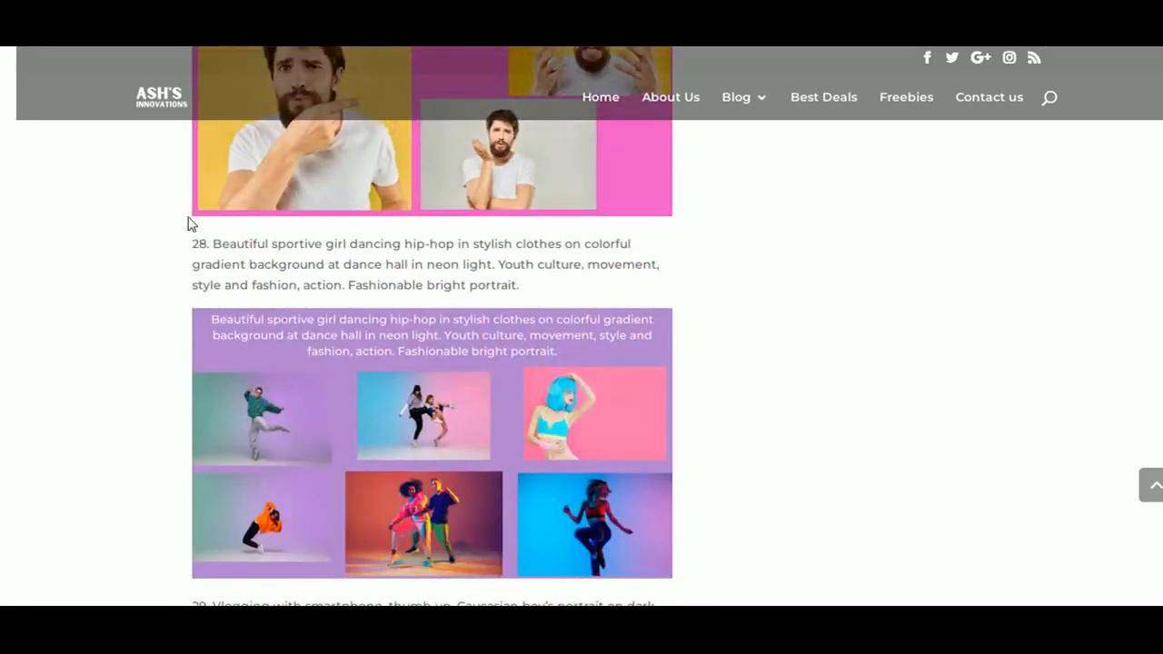
Copy keyword 28, beginning "Beautiful sportive girl dancing hip-hop", switch to the Canva design and search its photos for that text
drag(215, 244, 549, 298)
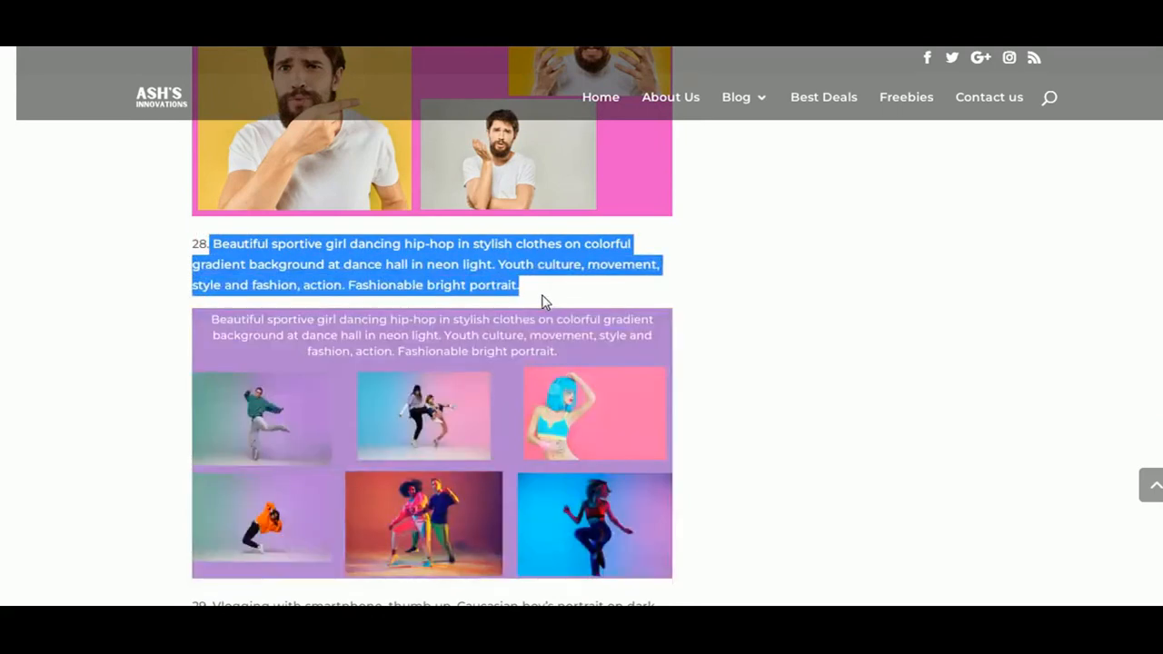
key(ctrl+Tab)
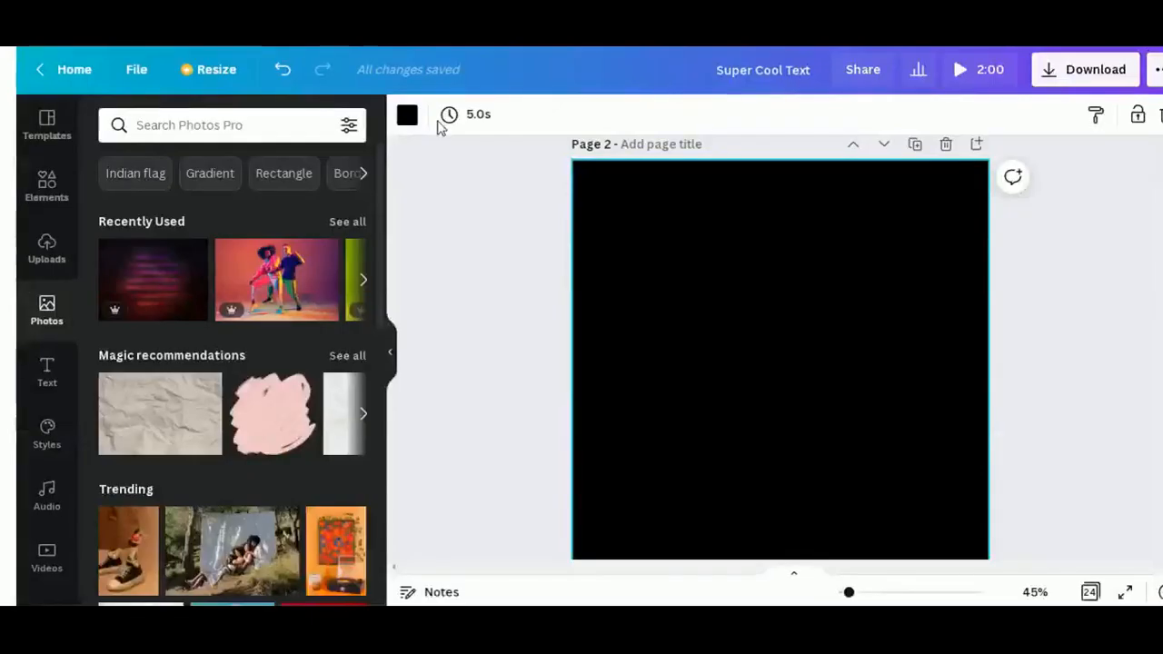
click(248, 128)
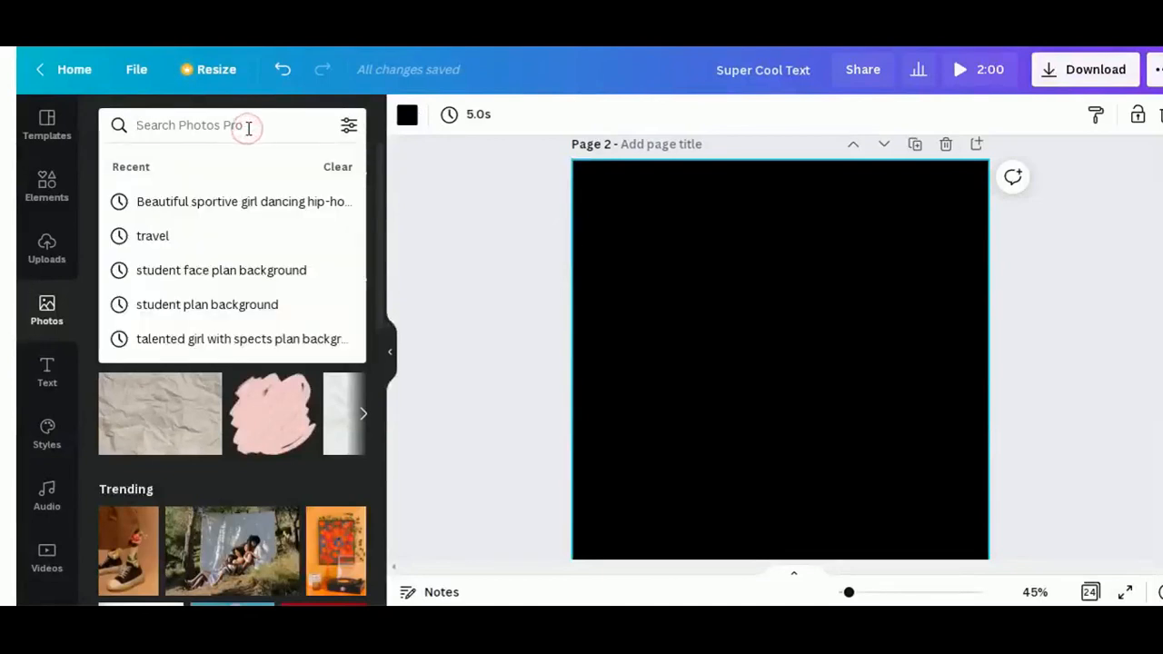
key(ctrl+v)
key(Return)
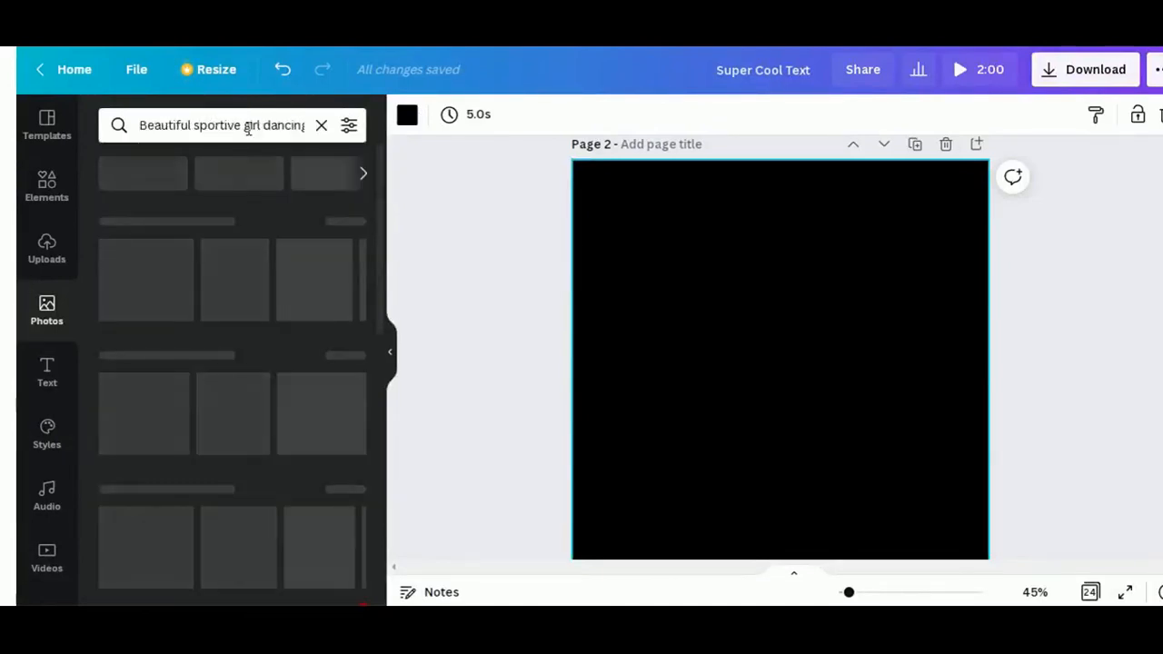
Find the photo of the dancer in a red sweater with one arm raised on a green-orange background and add it to page 2
scroll(255, 337, down, 2)
scroll(256, 340, down, 3)
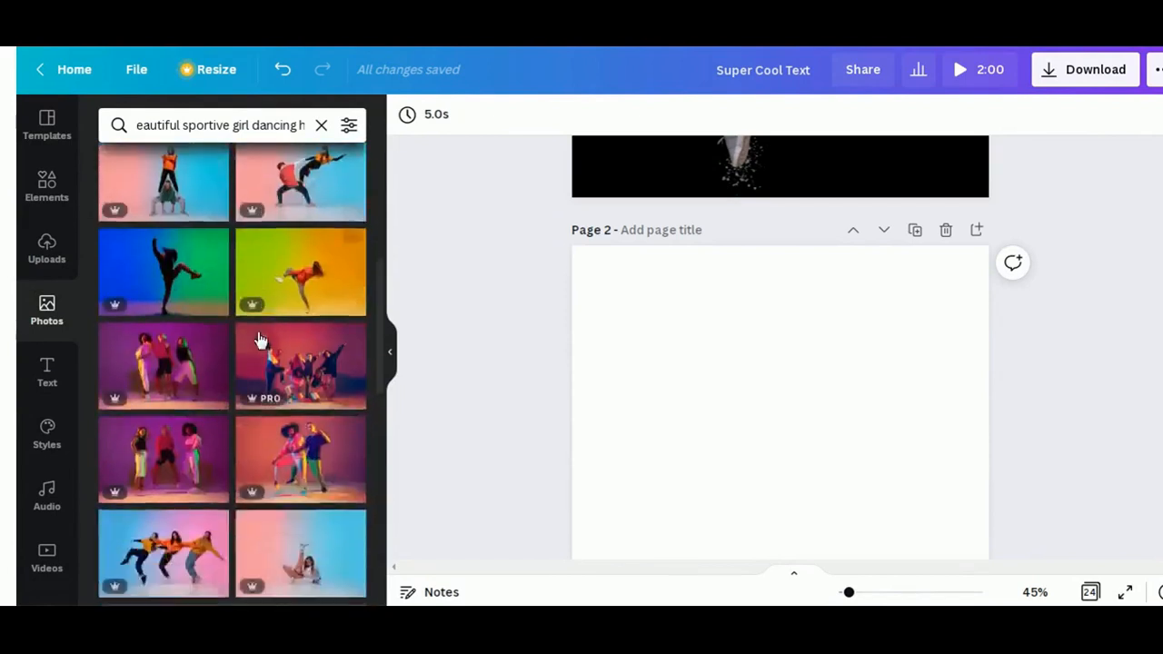
scroll(1005, 442, down, 1)
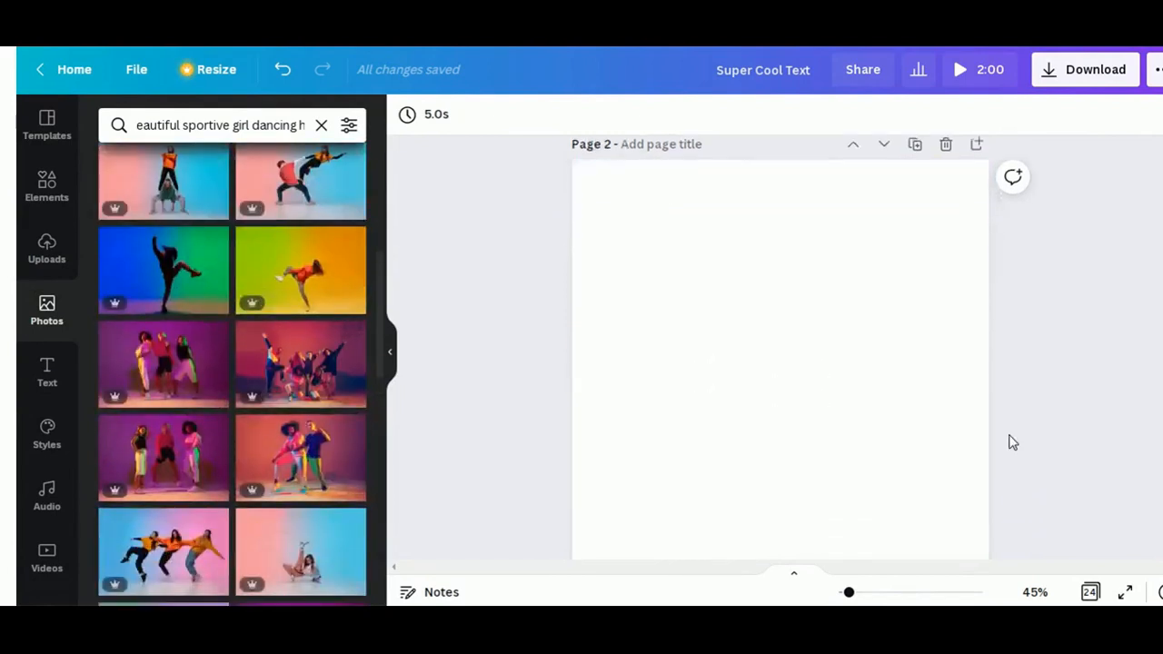
scroll(294, 431, down, 3)
scroll(295, 430, down, 5)
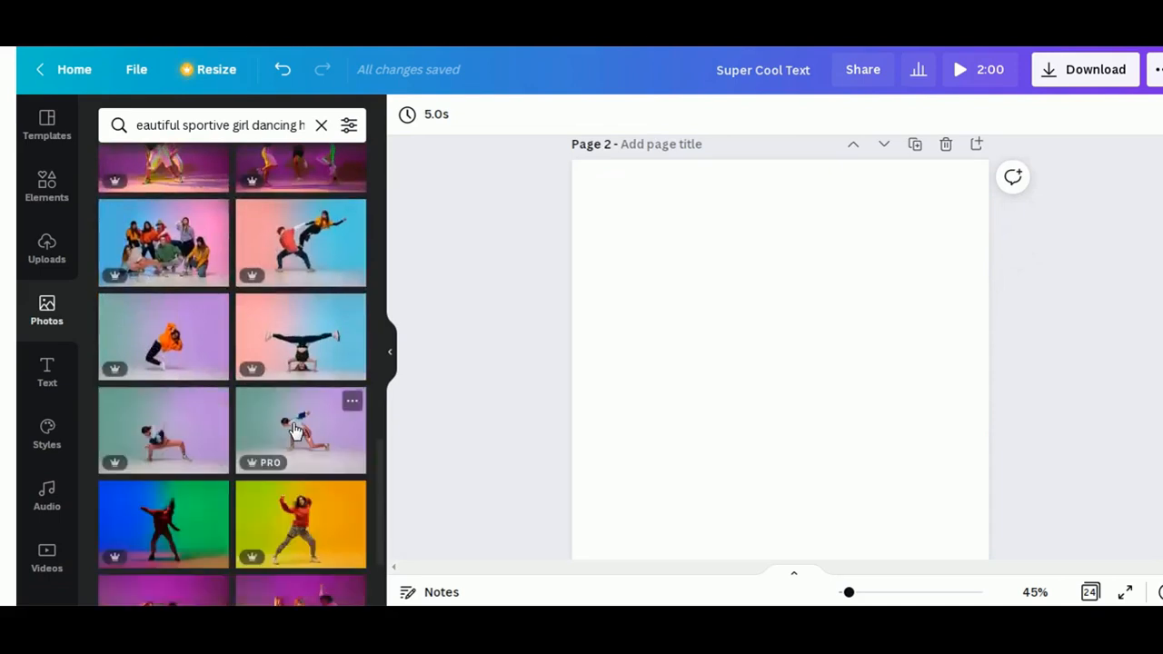
scroll(295, 430, down, 1)
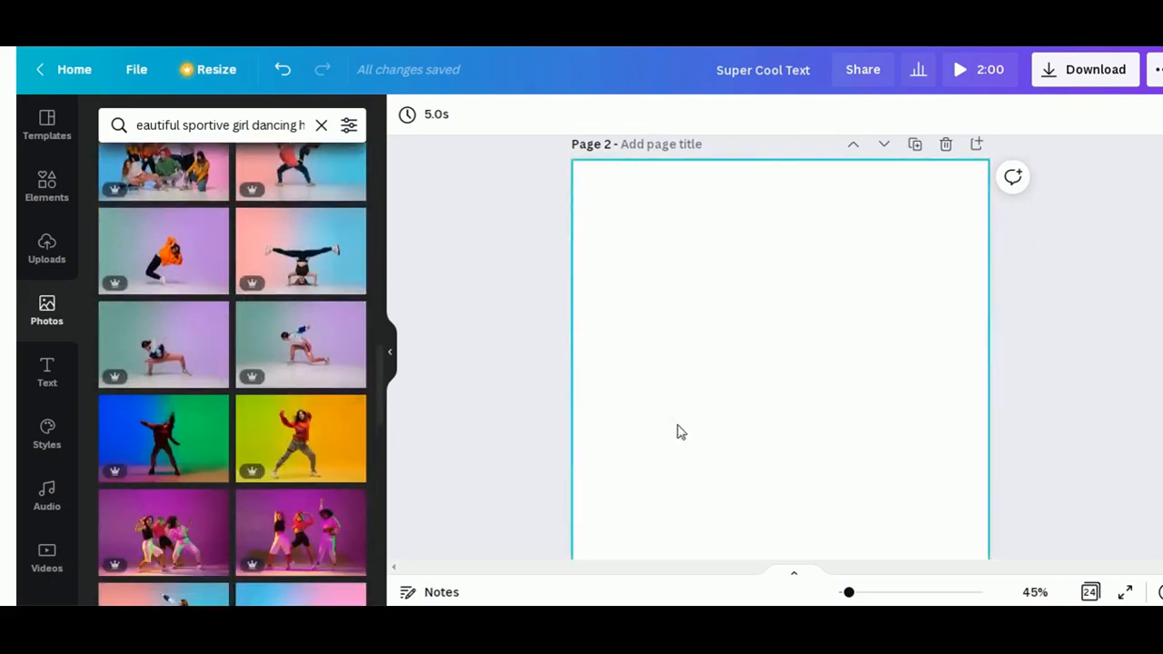
scroll(677, 428, down, 3)
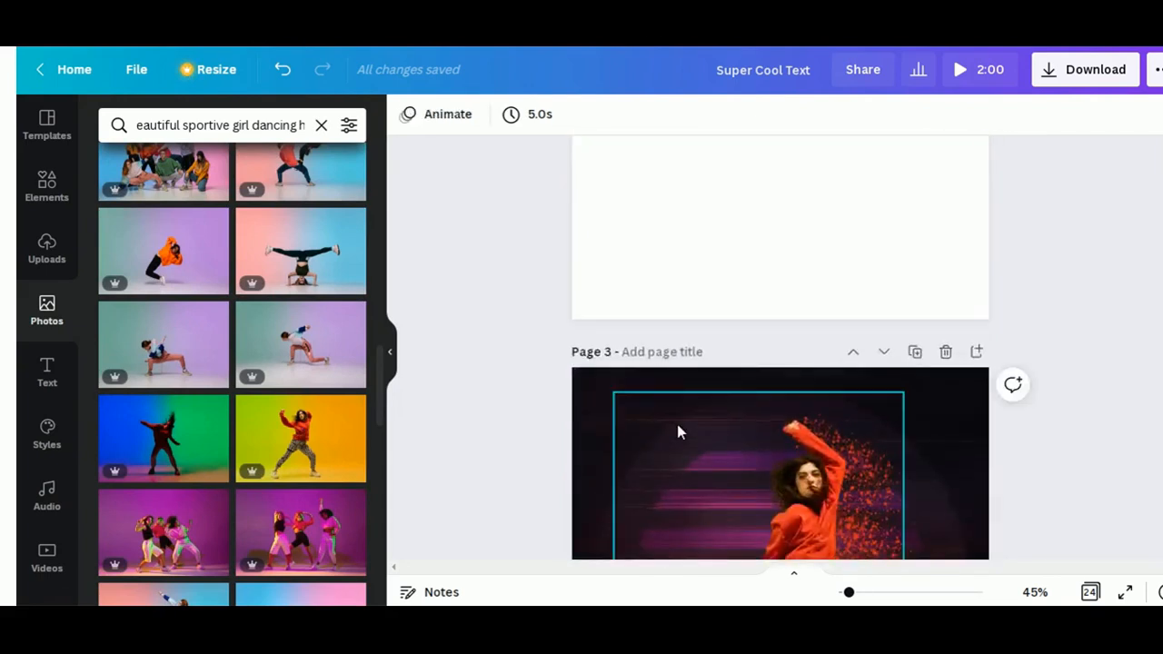
scroll(298, 446, down, 1)
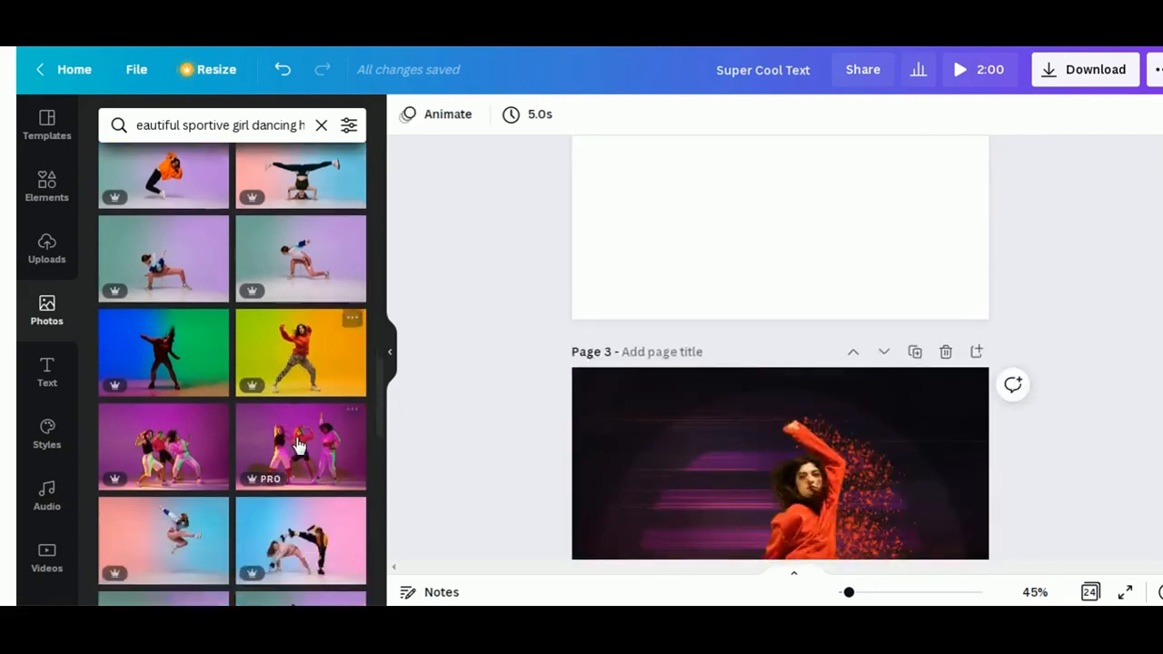
scroll(298, 446, down, 5)
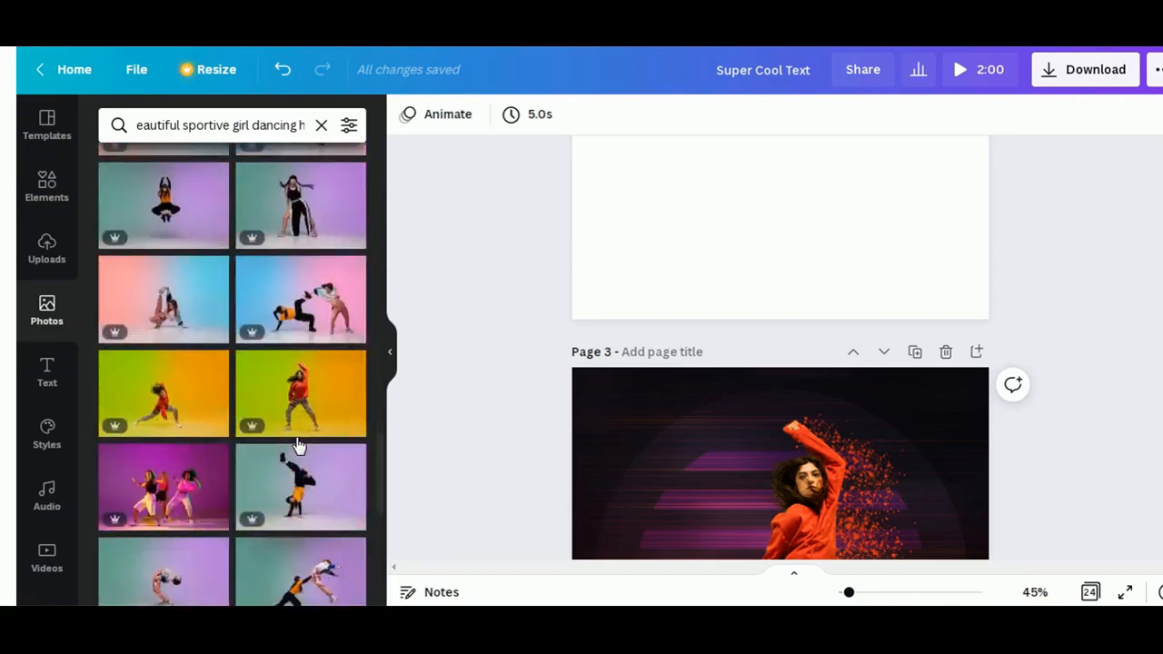
scroll(601, 440, down, 3)
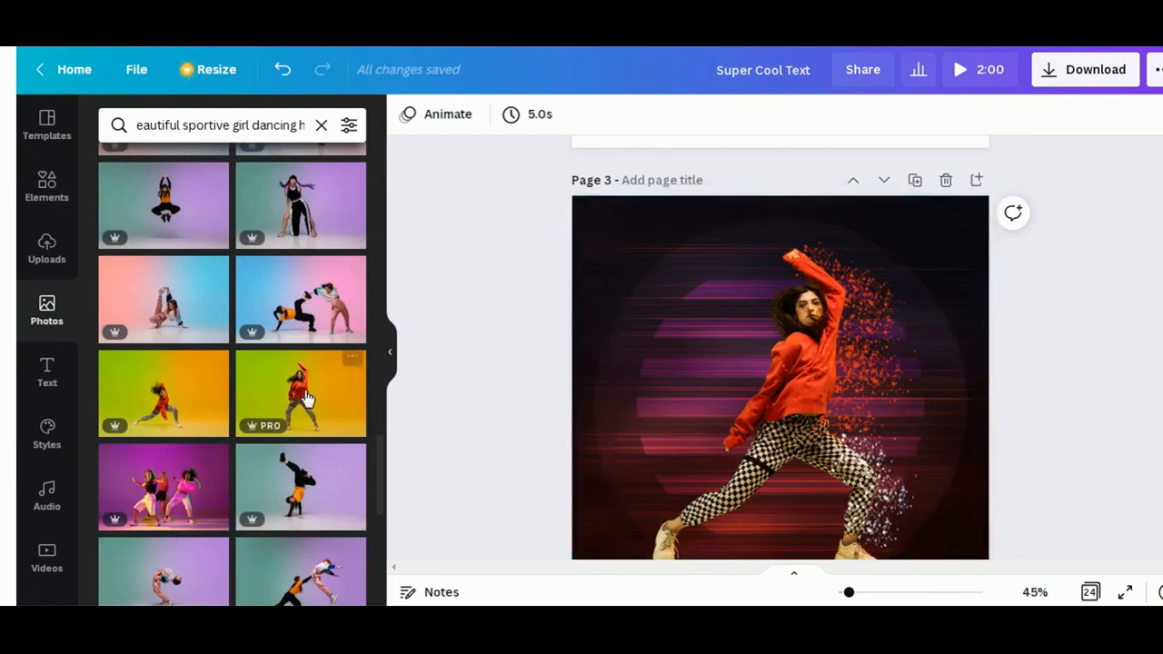
scroll(683, 442, up, 5)
scroll(687, 444, up, 2)
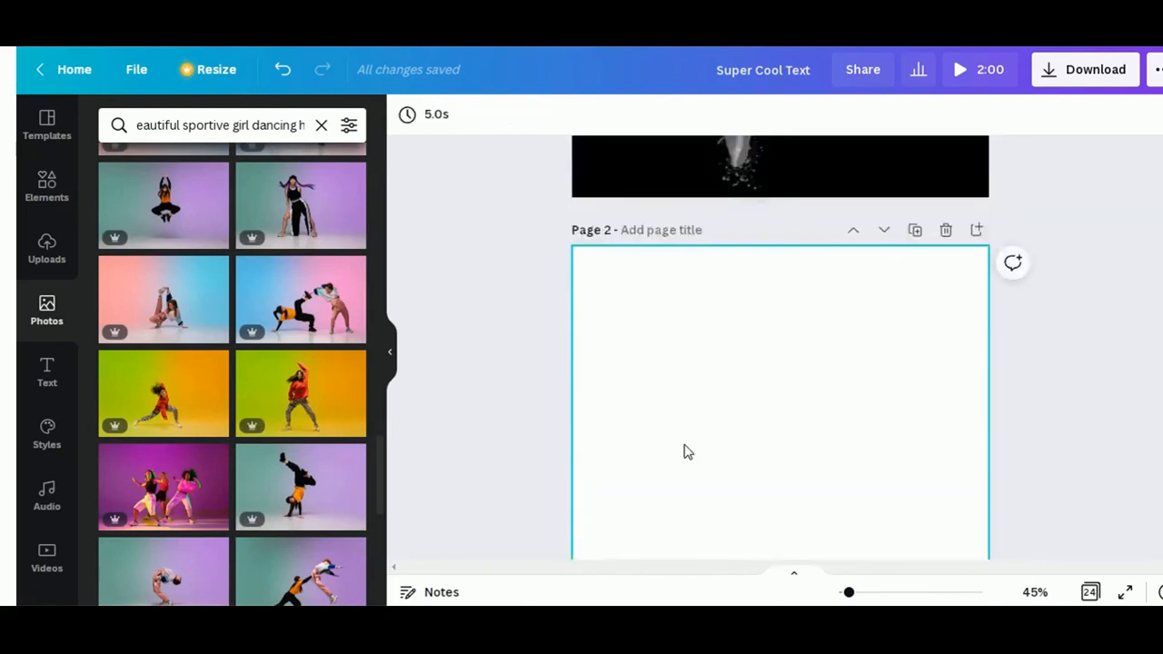
scroll(687, 451, down, 1)
click(296, 402)
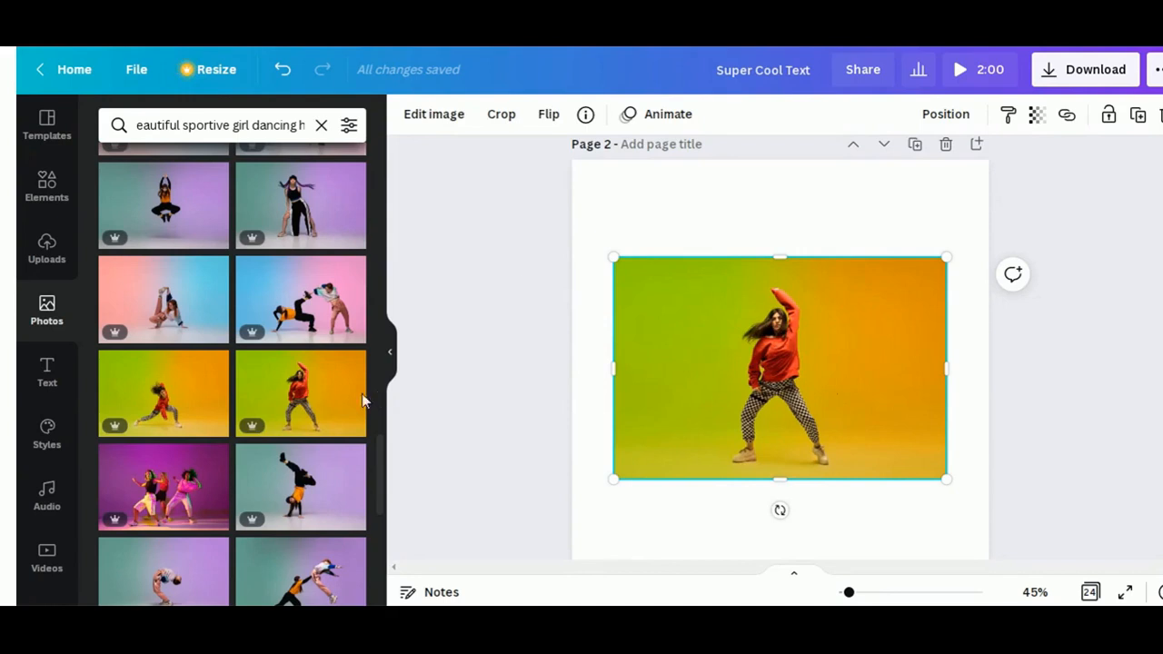
Remove the background from the dancer photo on page 2 with Background Remover and apply the result
click(430, 116)
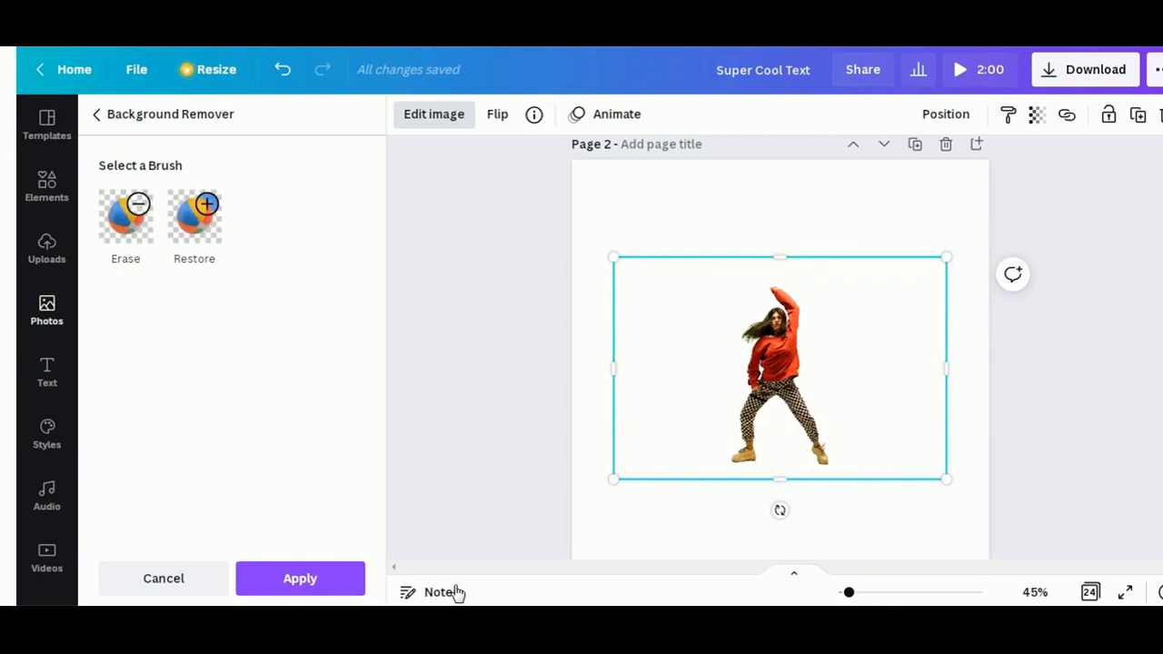
click(303, 579)
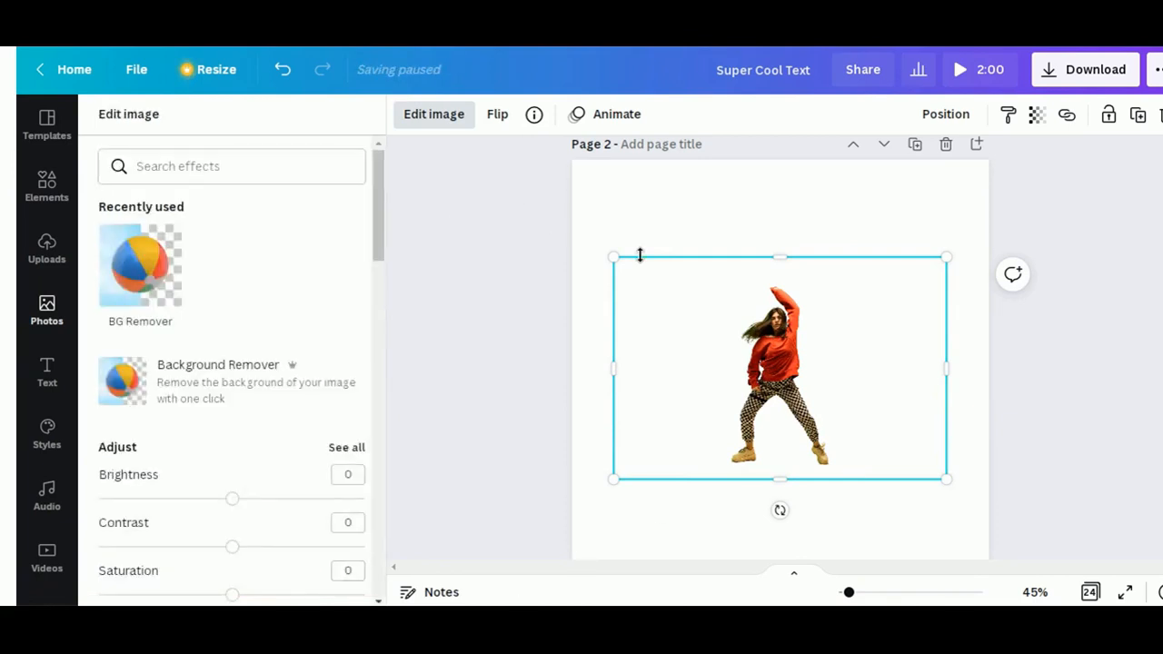
click(677, 224)
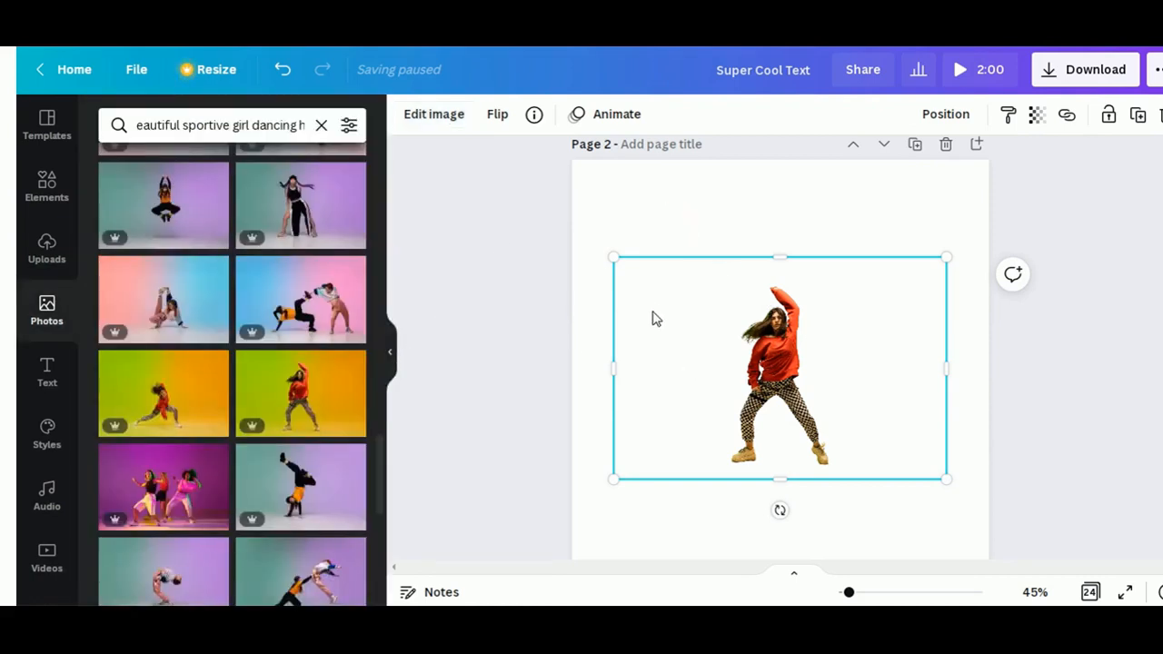
click(702, 198)
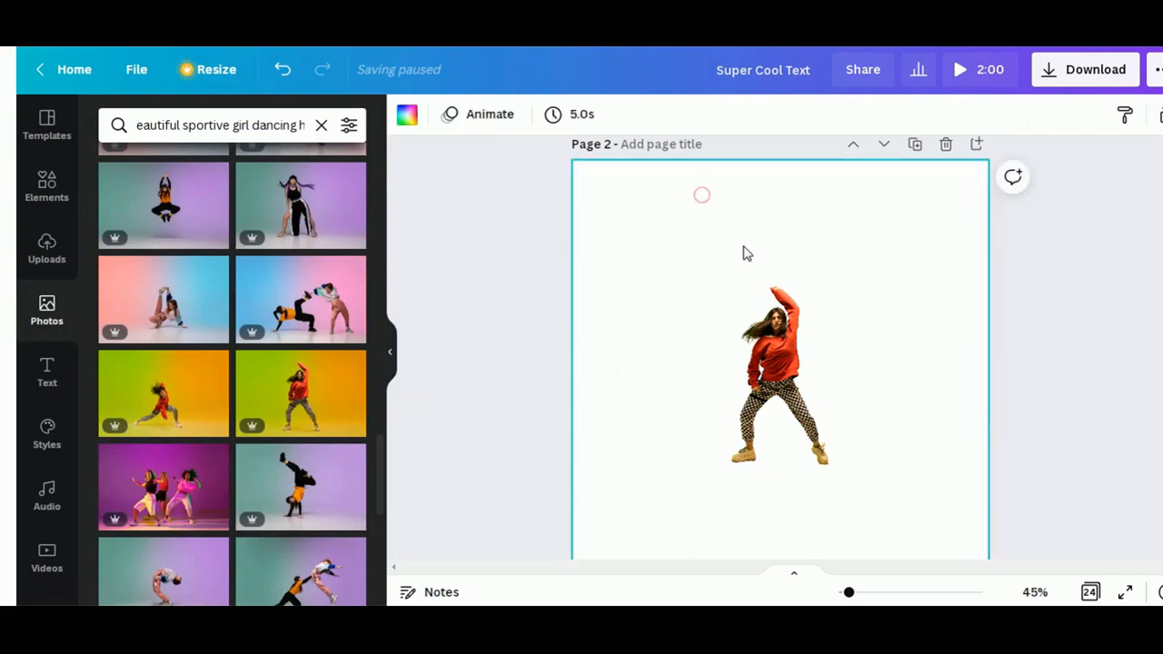
click(750, 335)
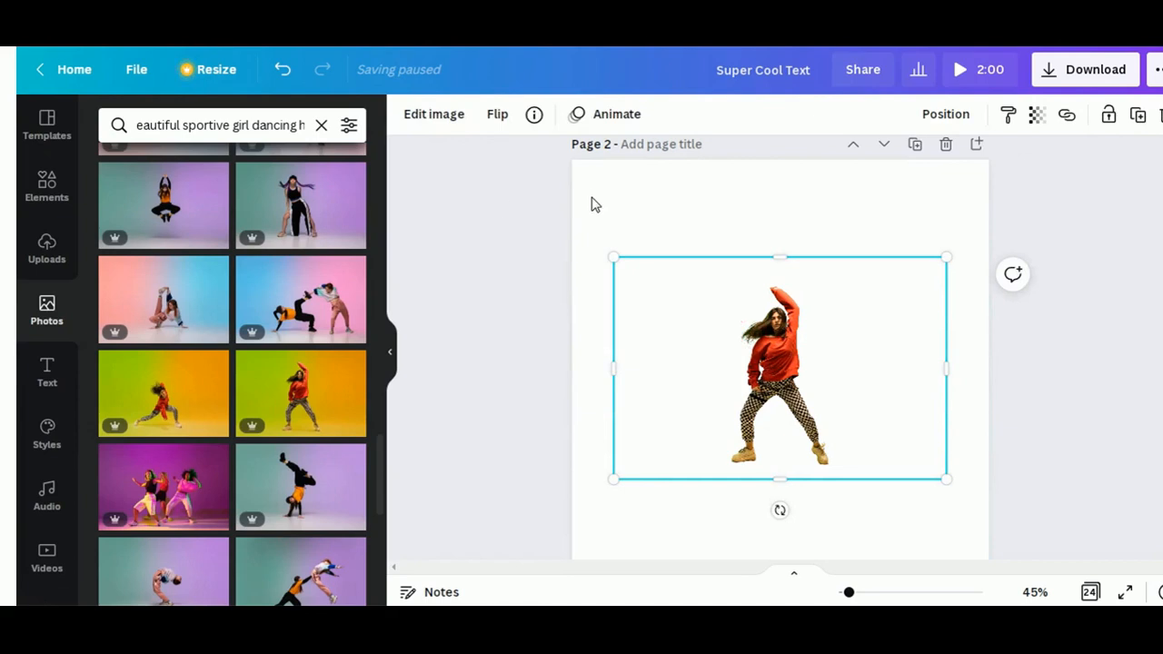
Crop the dancer cut-out on both sides and along the top so its frame fits more closely around the figure
click(642, 214)
scroll(748, 278, down, 1)
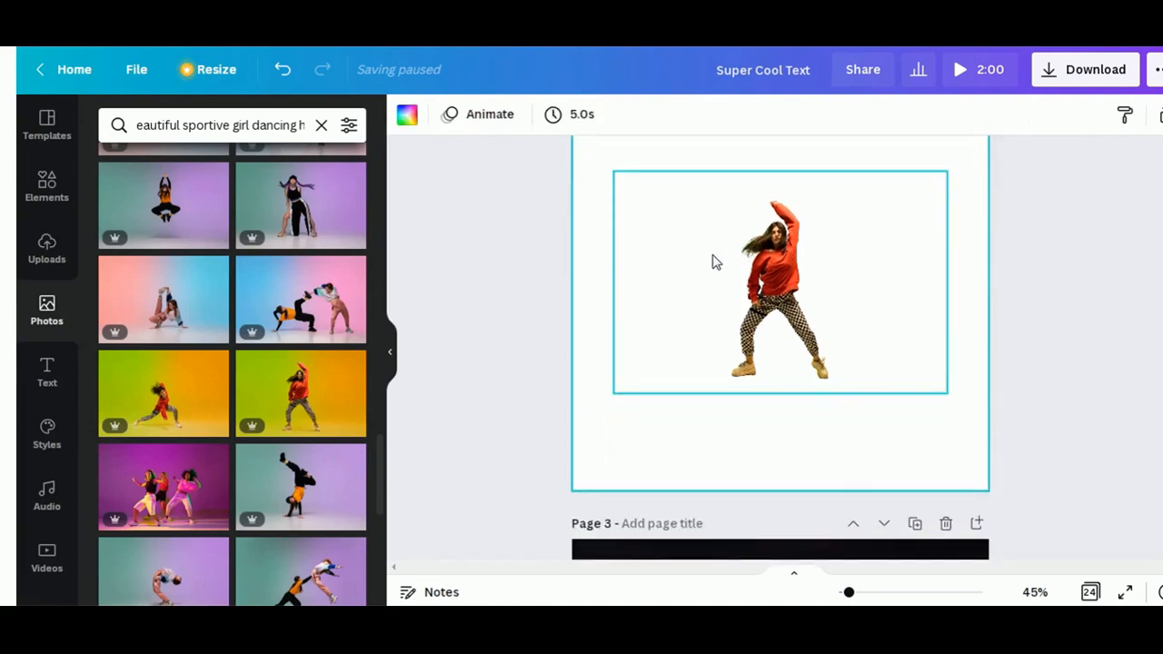
scroll(718, 304, up, 2)
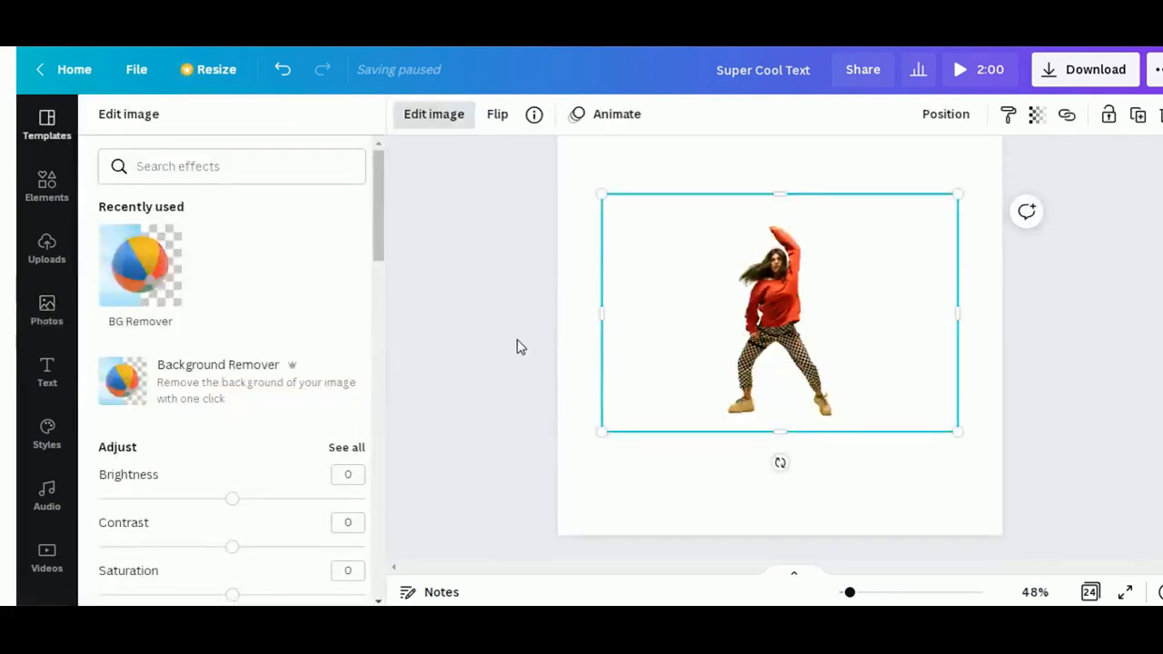
click(516, 346)
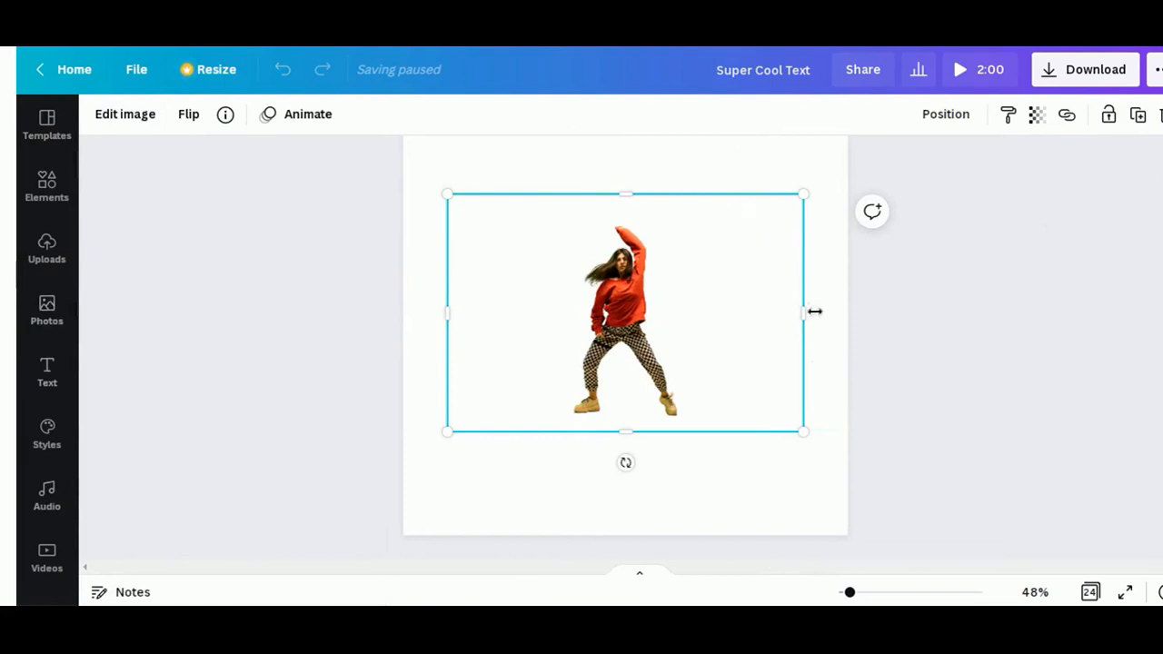
drag(808, 319, 696, 319)
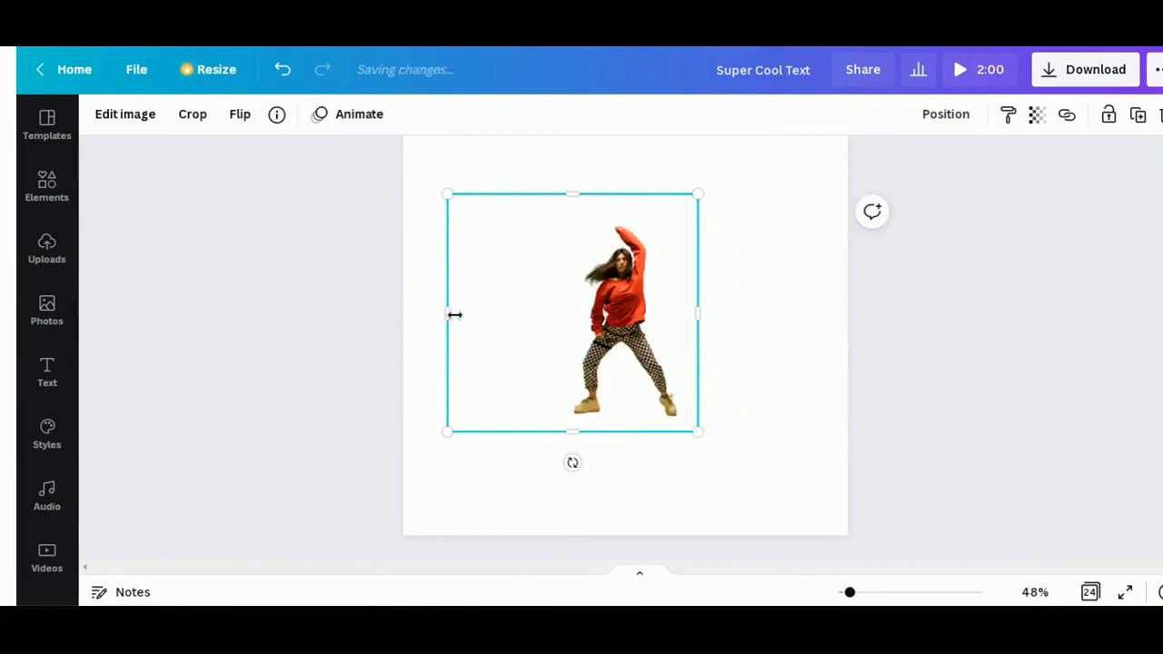
drag(452, 315, 548, 315)
drag(614, 194, 616, 216)
click(973, 398)
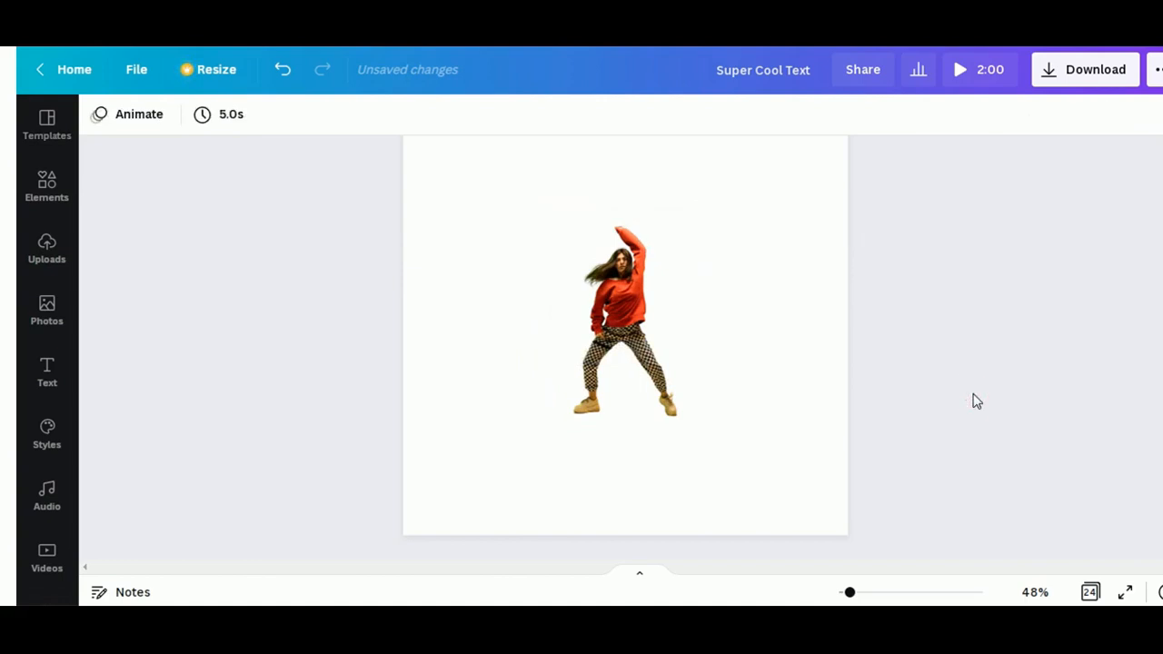
Enlarge the cropped dancer to nearly the full height of page 2 and centre her horizontally
click(680, 357)
drag(701, 211, 820, 139)
scroll(1052, 389, up, 1)
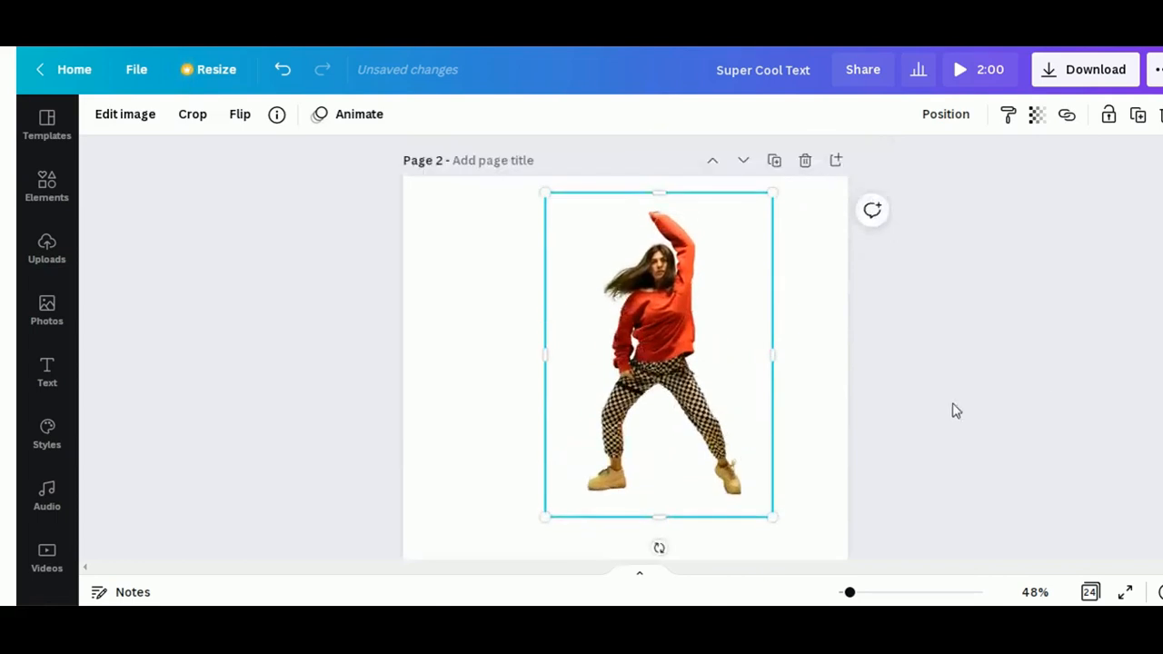
scroll(769, 454, down, 1)
drag(774, 429, 815, 491)
drag(698, 338, 639, 357)
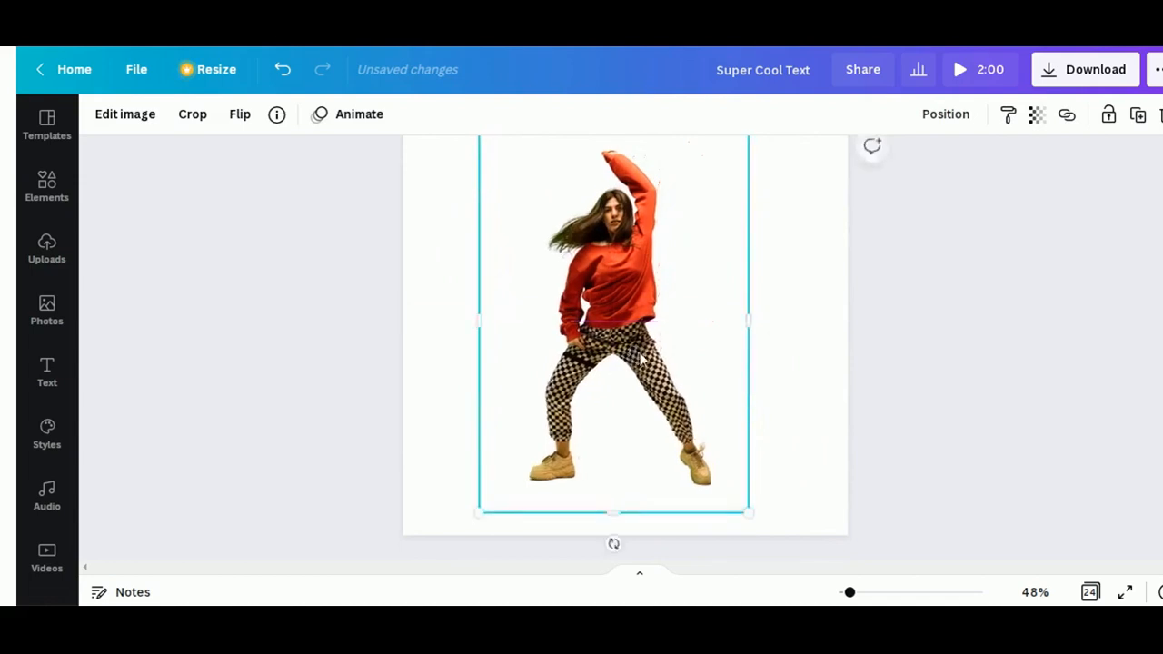
click(914, 416)
Search the elements for "neon background" and set the dark photo with the red-purple striped circle as the page background
click(49, 208)
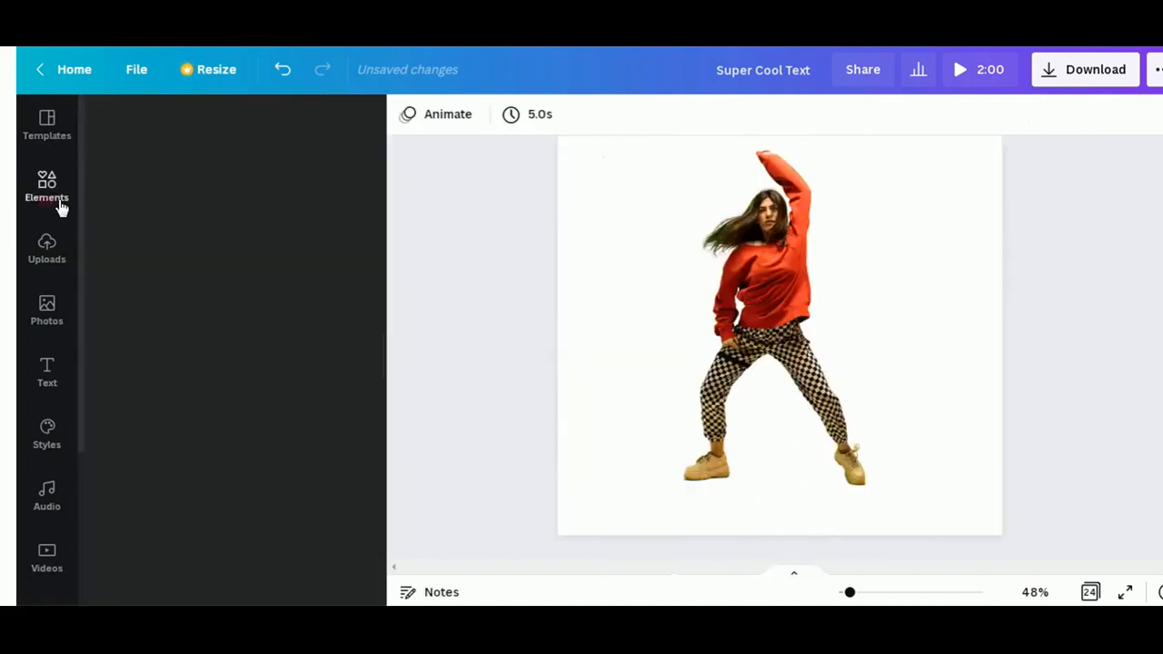
click(156, 128)
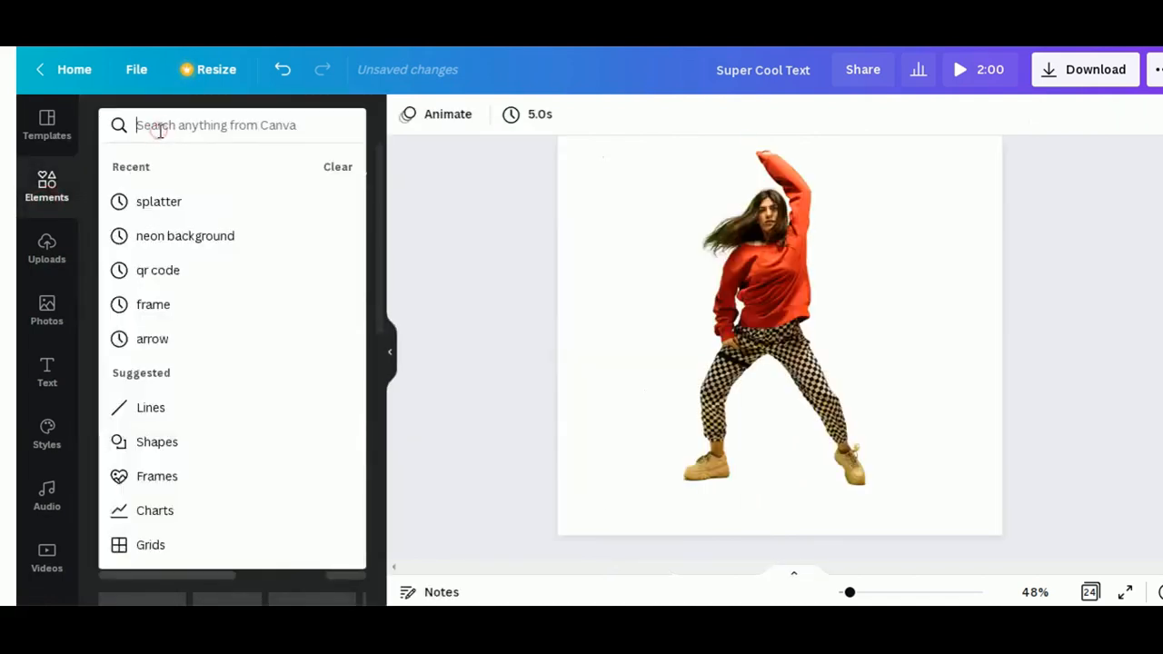
click(173, 237)
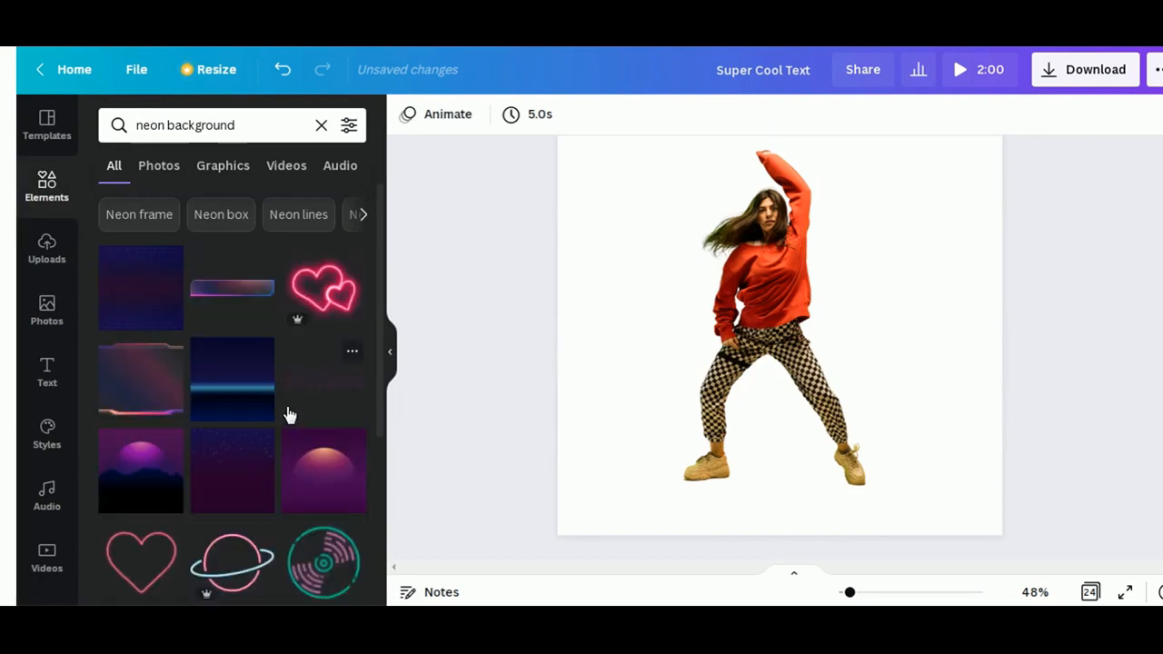
scroll(289, 414, down, 8)
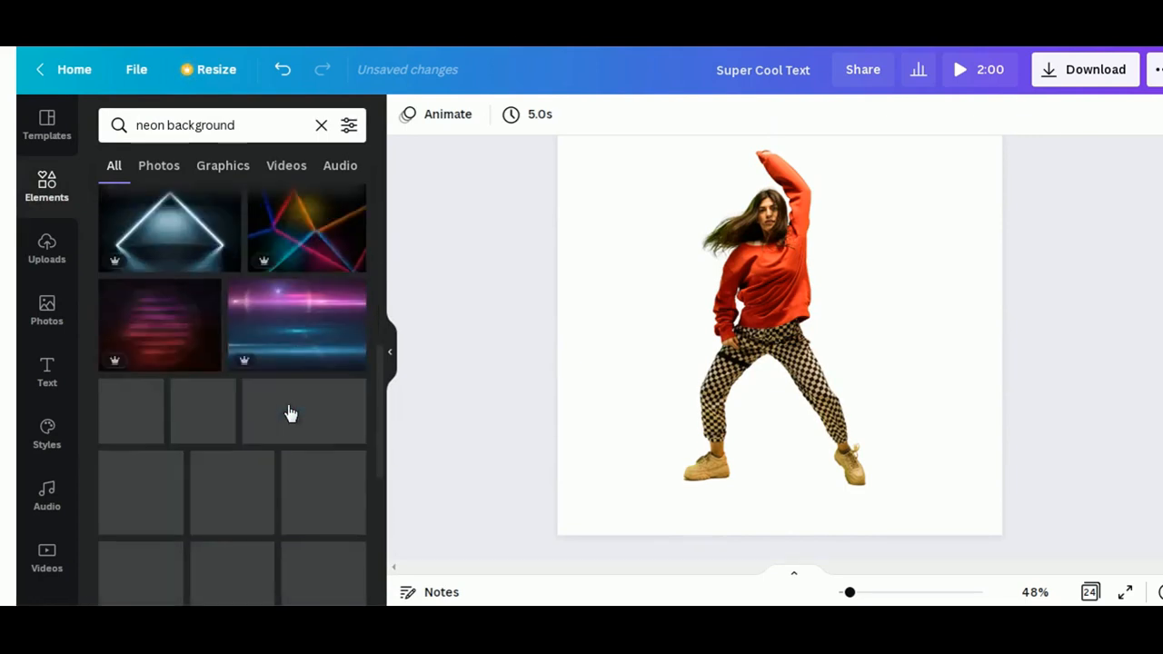
drag(182, 340, 564, 340)
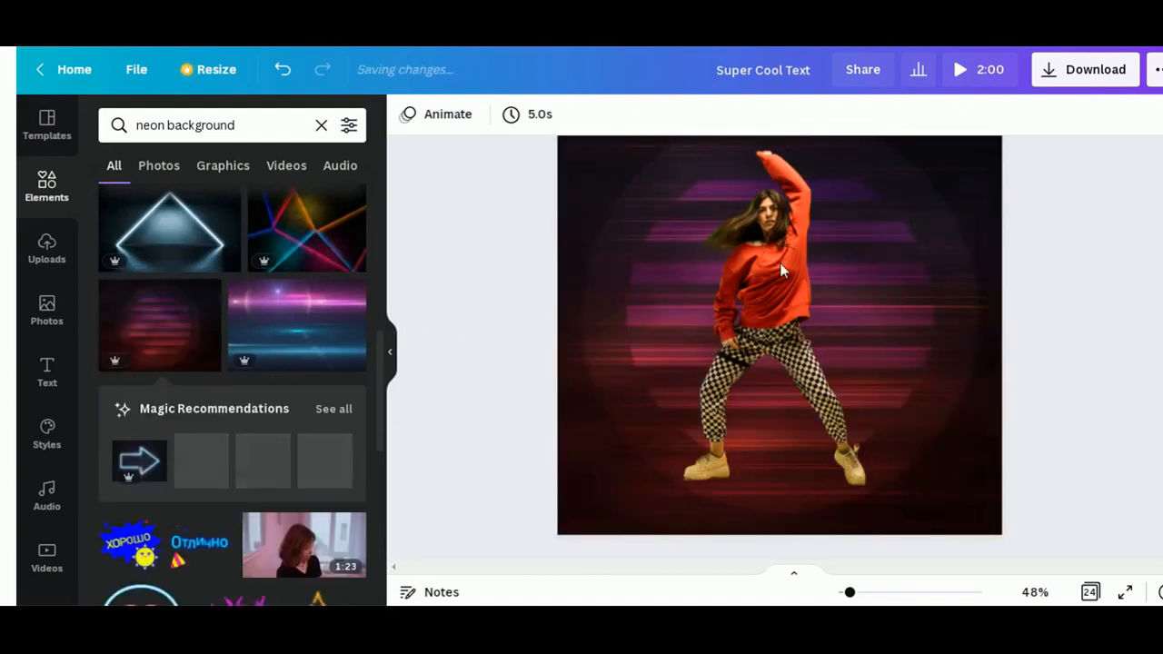
Search the elements for "splatter", add the first speckled graphic and place it on the sweater's edge near the hip
click(321, 125)
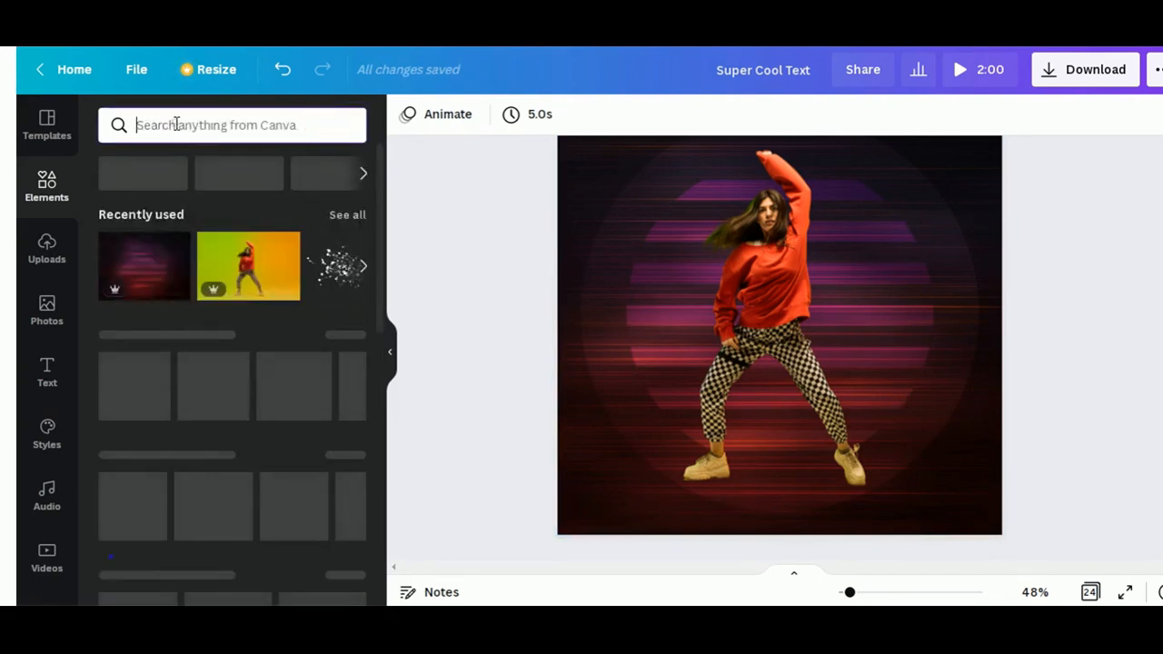
text(s)
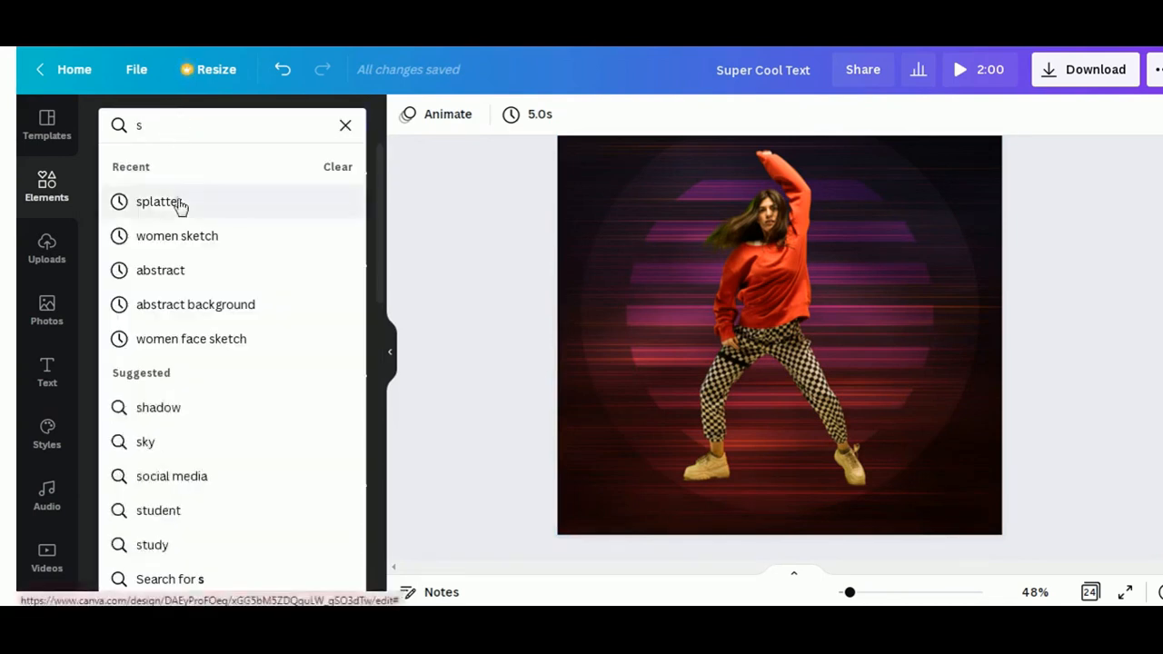
click(176, 202)
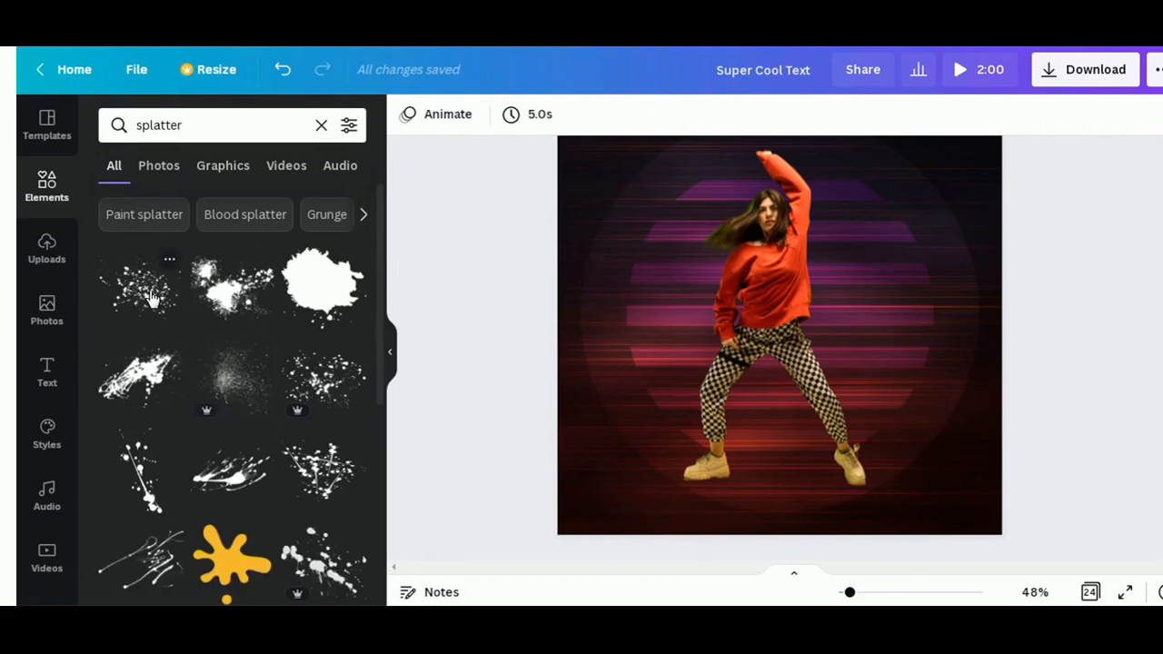
click(150, 297)
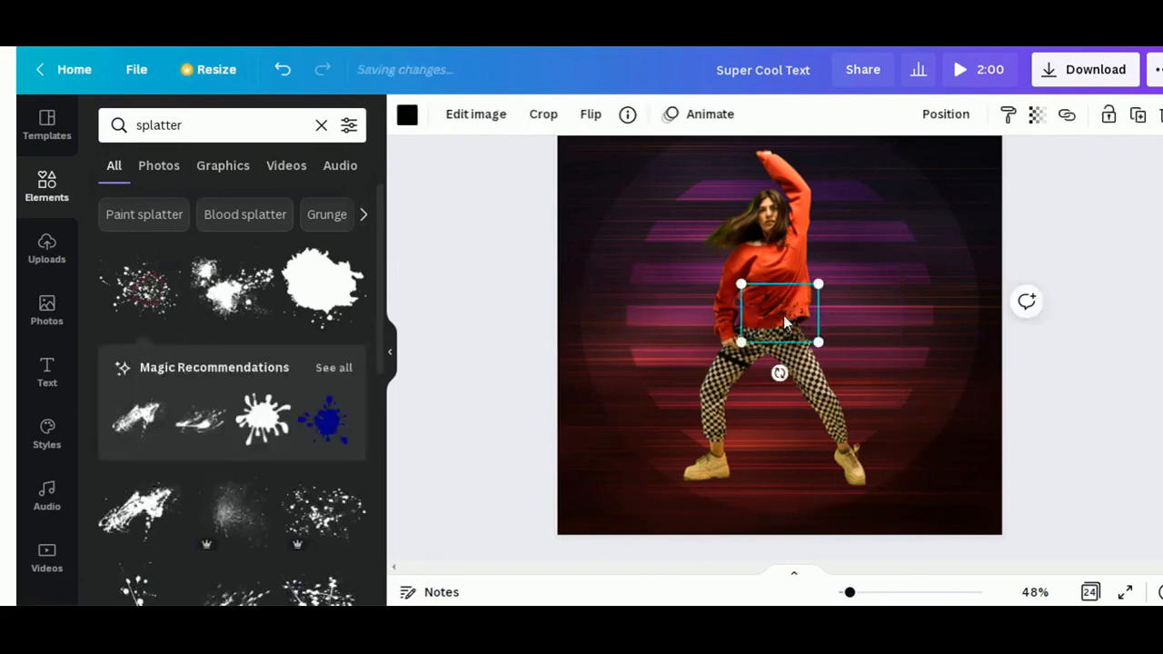
drag(782, 318, 810, 312)
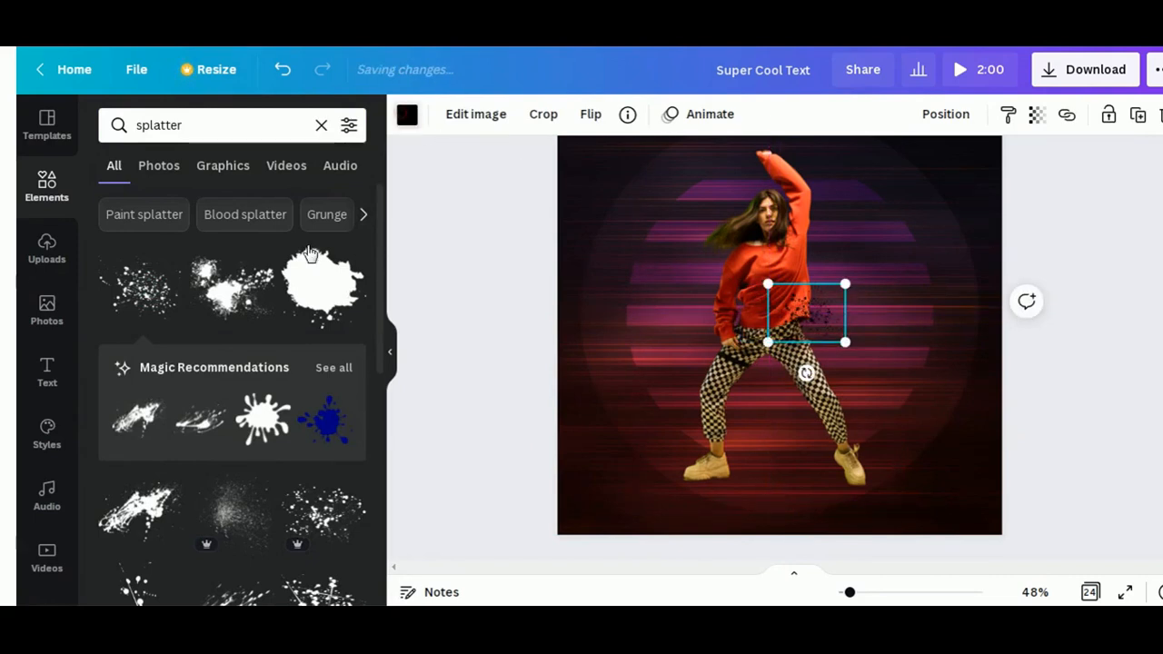
Recolour the splatter with the bright orange sampled from the dancer photo
click(407, 114)
scroll(200, 400, down, 4)
scroll(208, 473, down, 4)
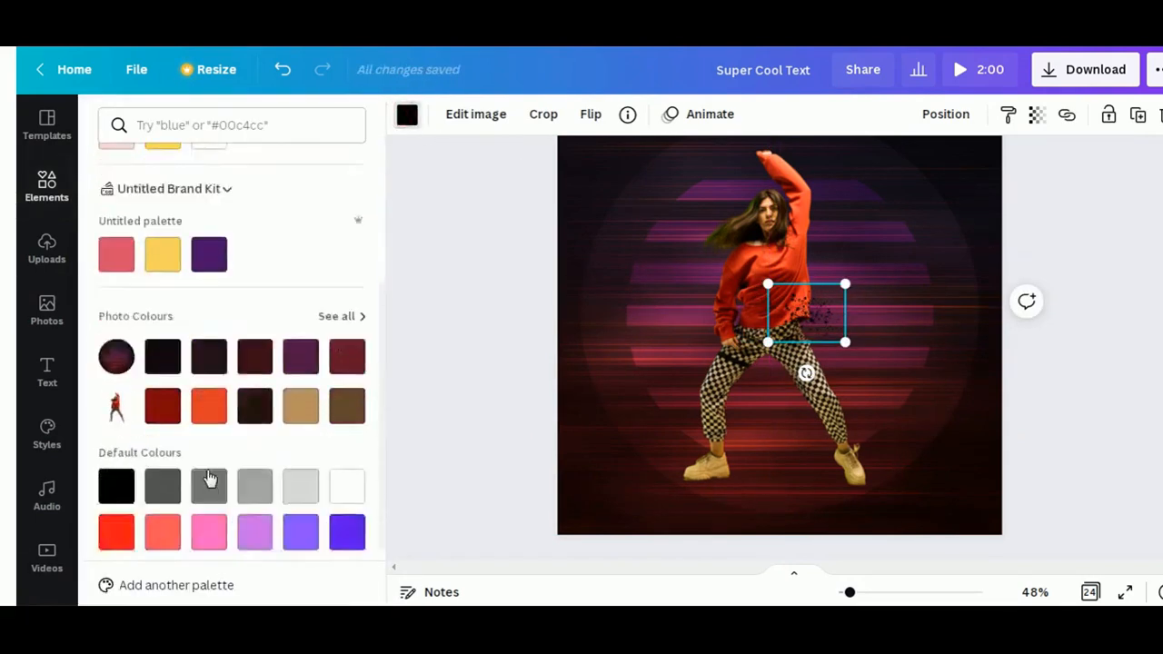
click(209, 307)
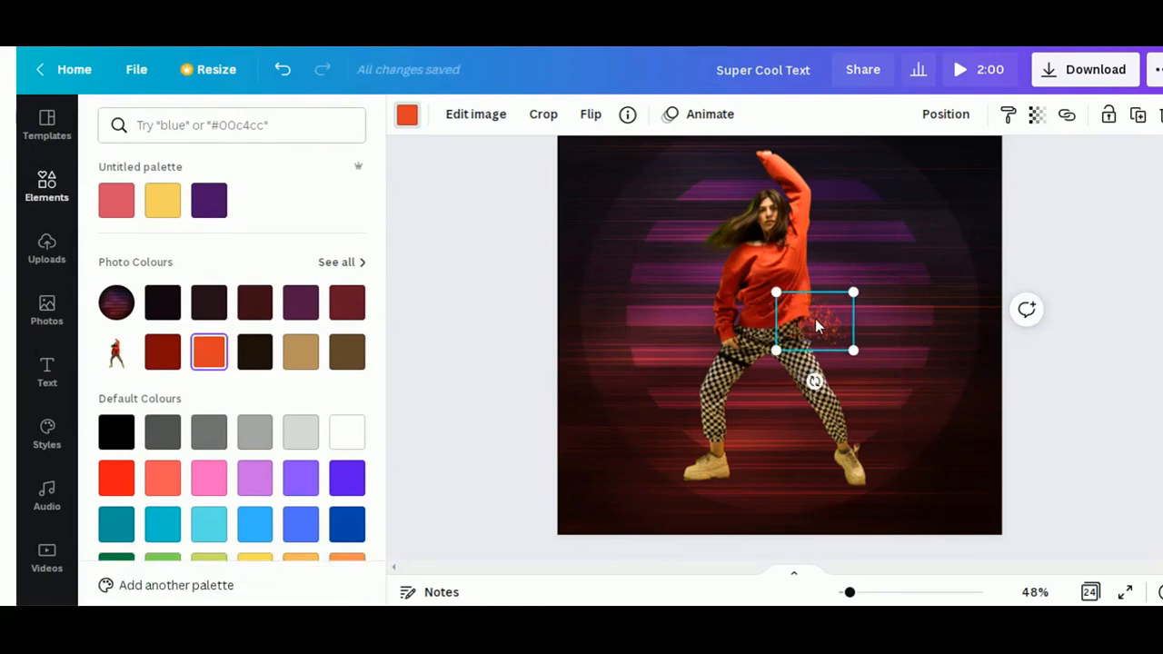
Place copies of the orange splatter up the edge of the sweater to the upper arm, making the uppermost one slightly smaller
mouse_move(821, 300)
mouse_down()
mouse_move(823, 291)
mouse_move(827, 326)
mouse_move(825, 254)
mouse_move(841, 272)
mouse_move(825, 323)
mouse_up()
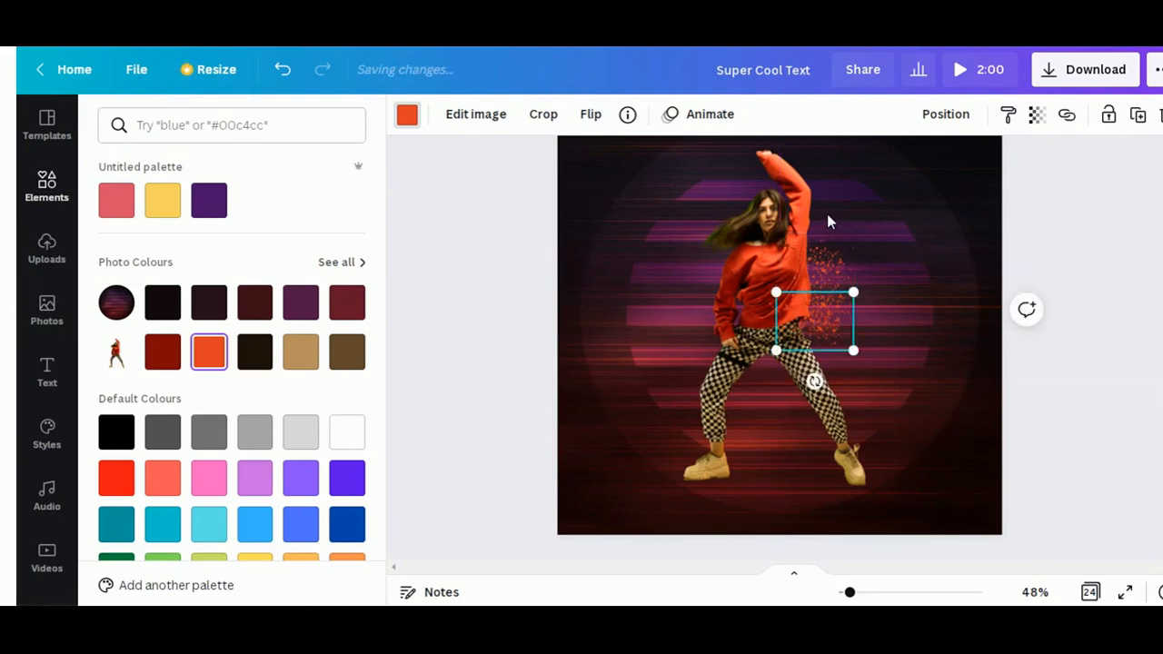
drag(822, 322, 821, 224)
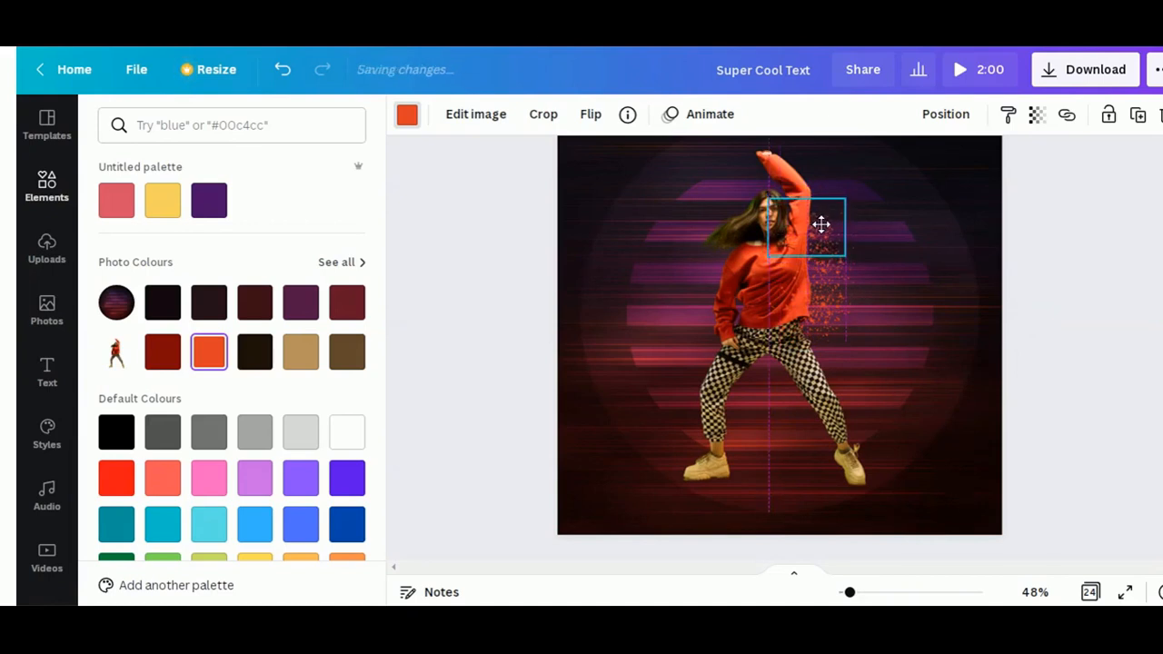
key(ctrl+z)
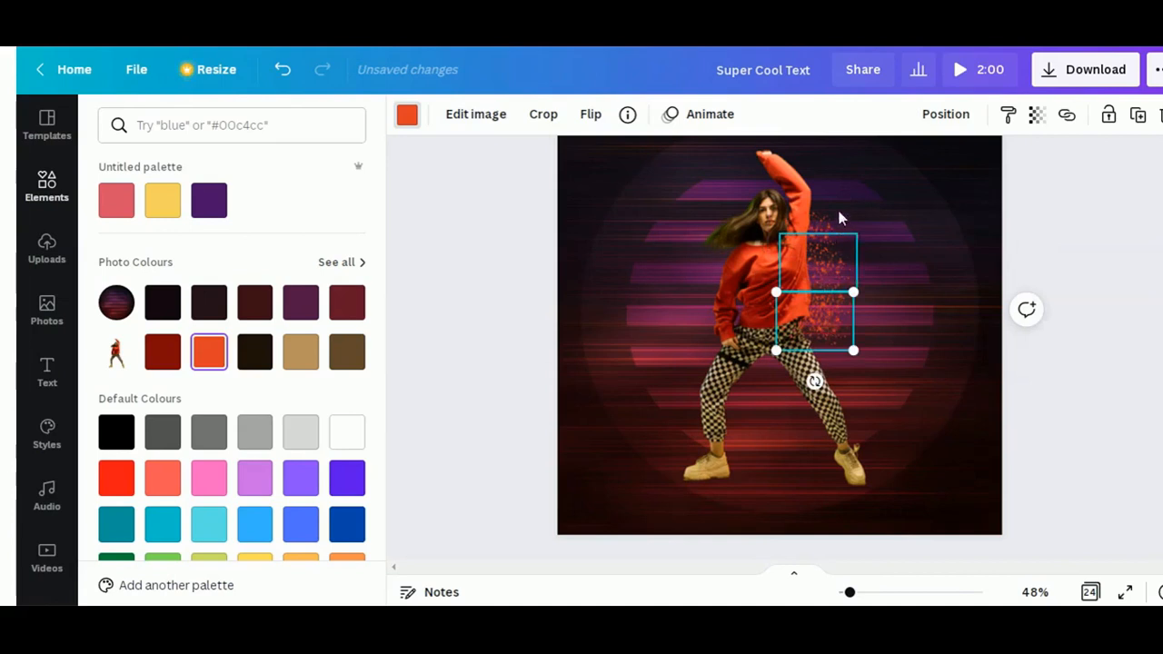
drag(815, 314, 793, 179)
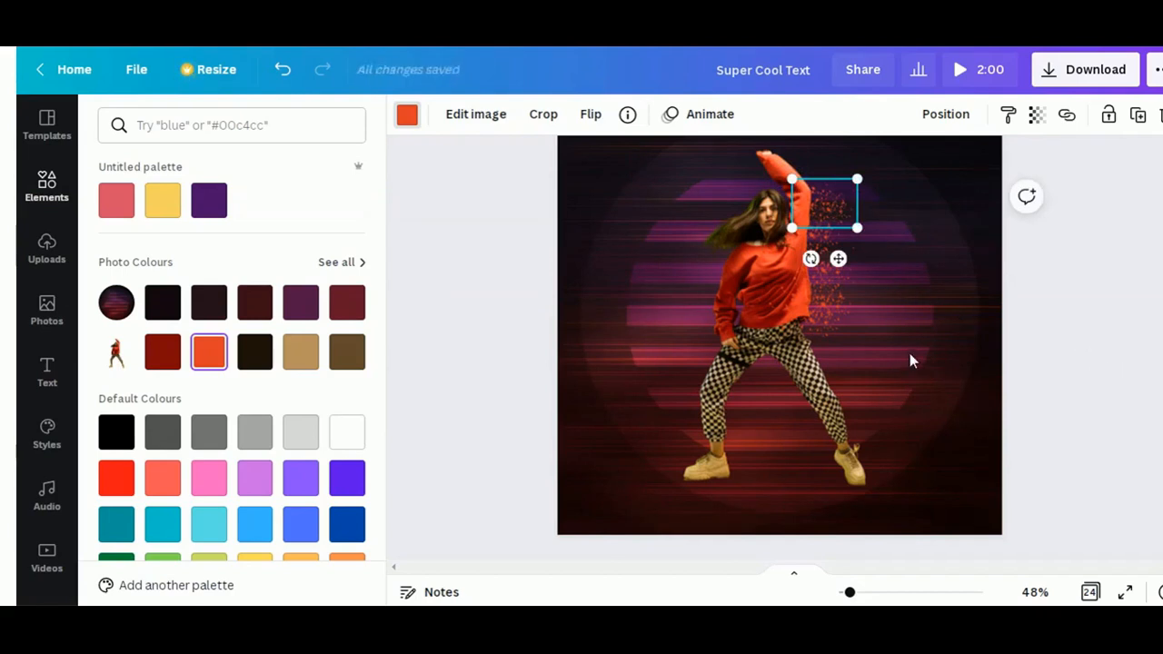
Place another small orange splatter copy beside the forearm of the dancer's raised arm
key(shift+Right)
key(shift+Right)
key(shift+Down)
key(shift+Down)
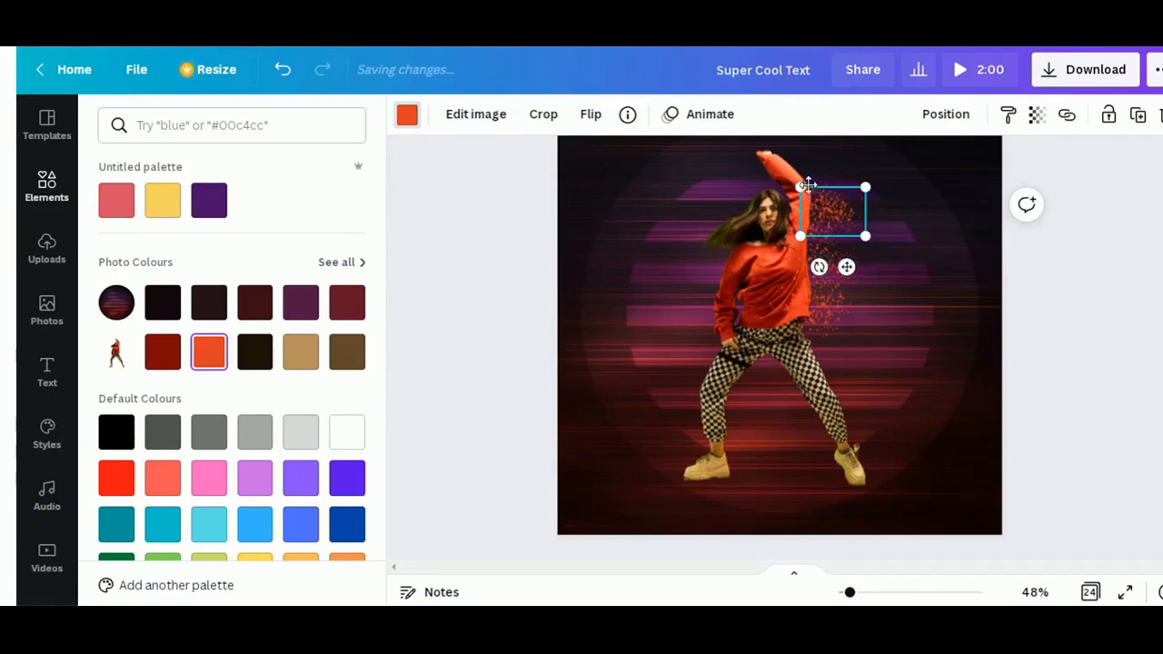
drag(808, 186, 794, 136)
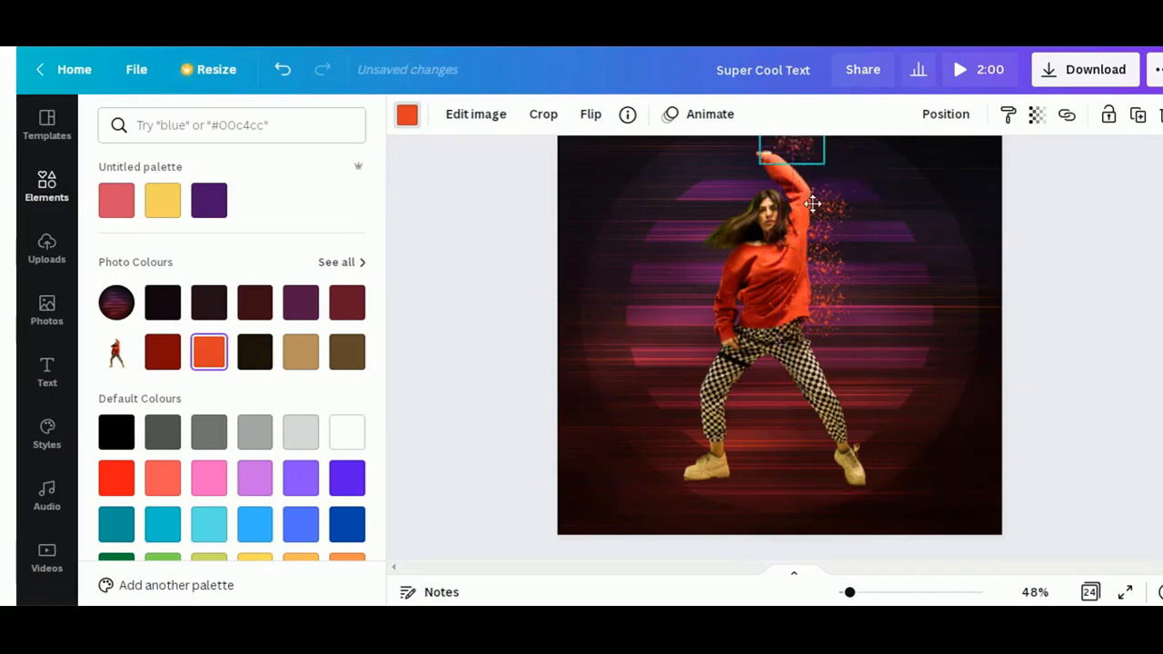
drag(813, 203, 818, 221)
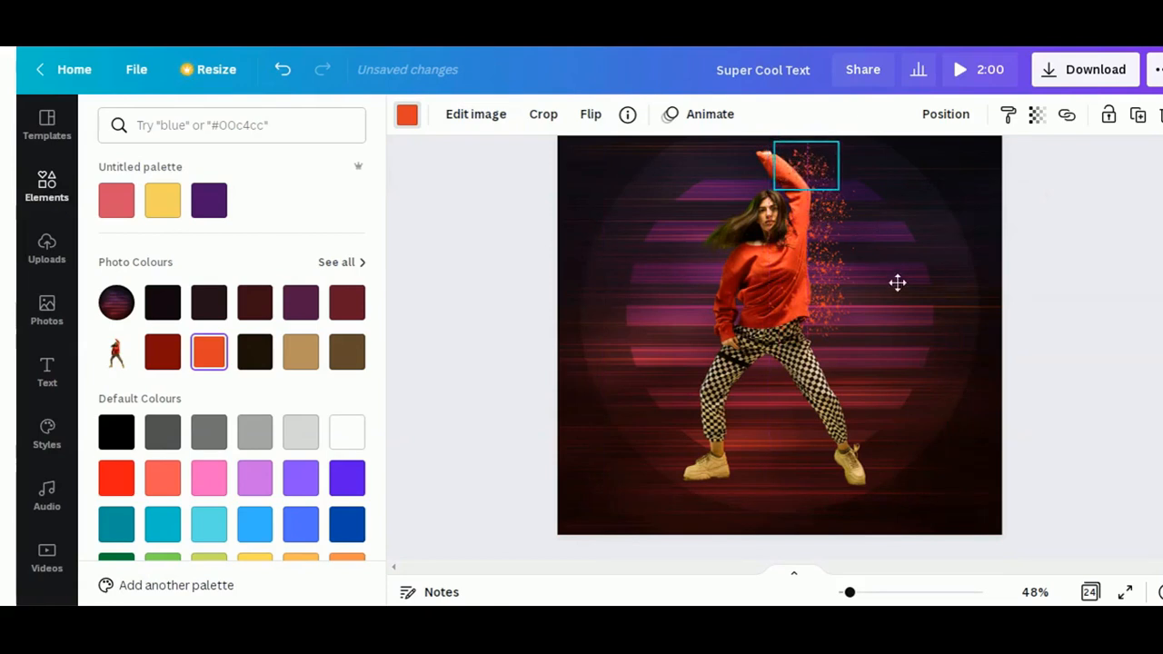
click(1082, 338)
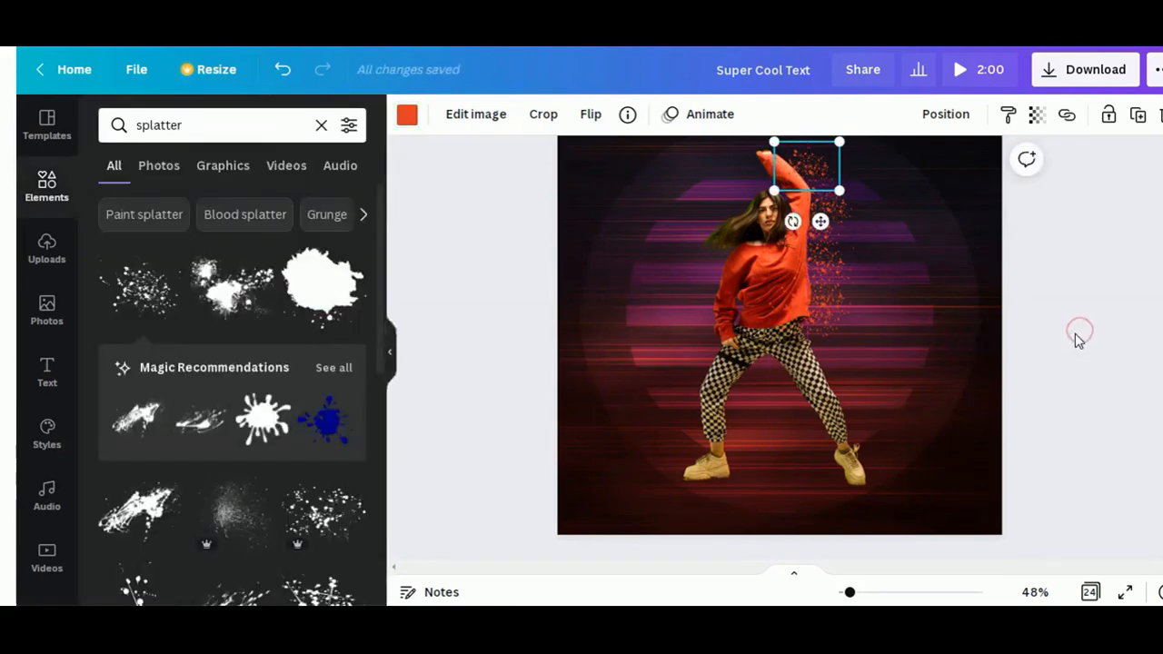
Layer more orange splatter copies beside the raised arm and the shoulder to thicken the dispersion
click(390, 355)
click(941, 402)
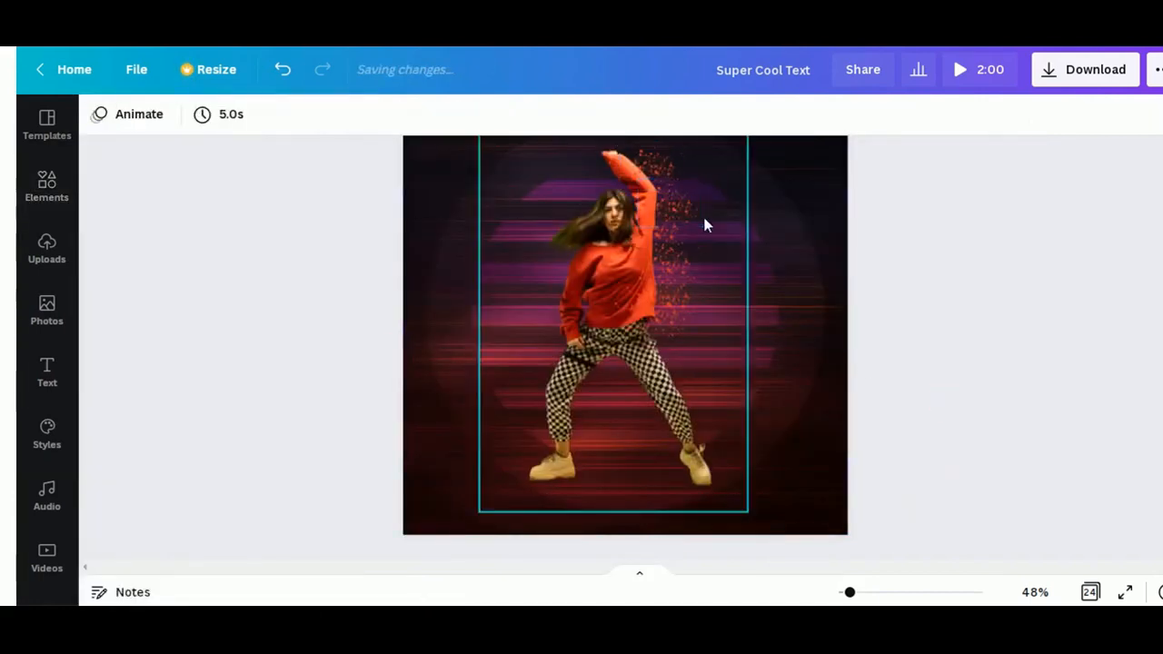
click(663, 180)
drag(663, 181, 667, 185)
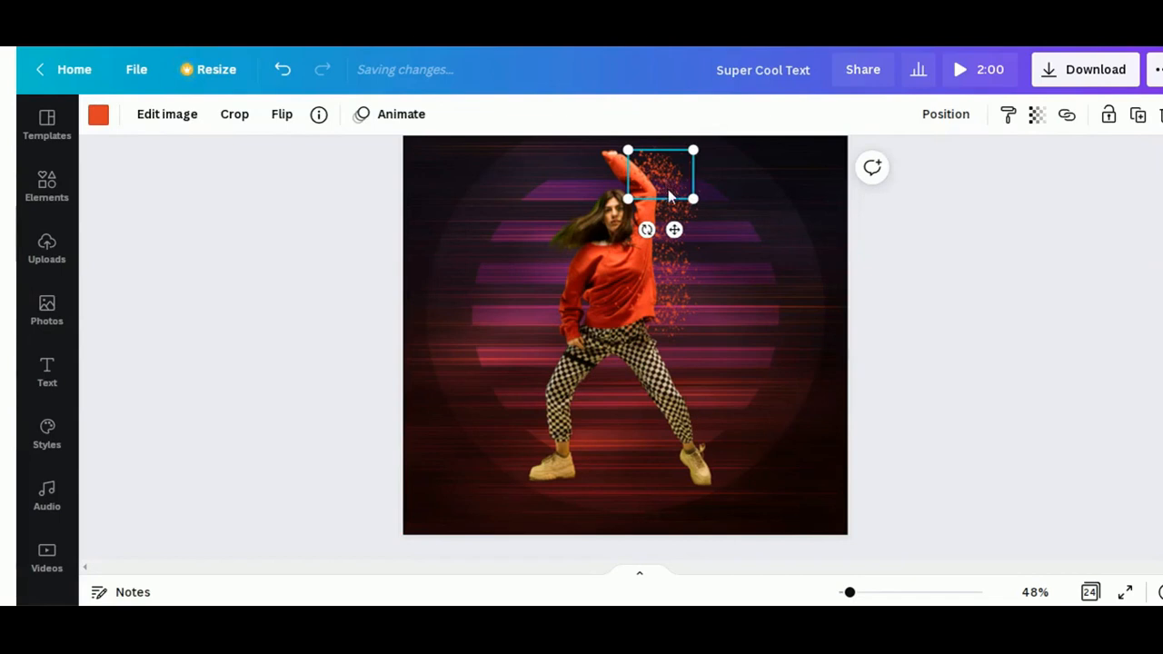
drag(667, 187, 676, 195)
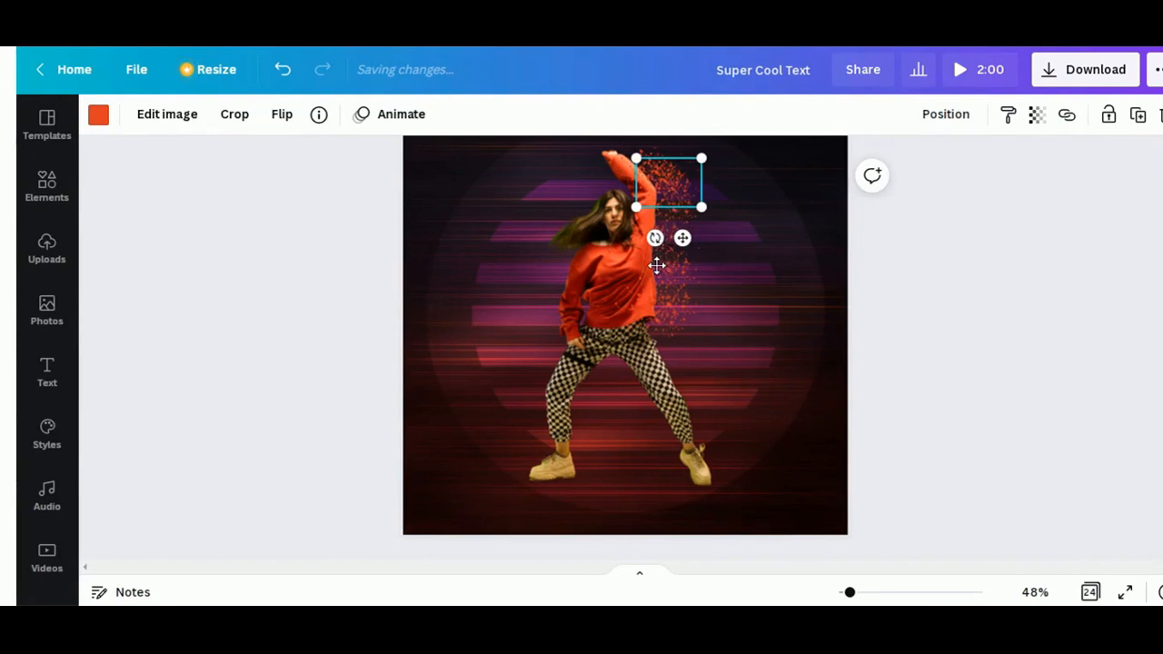
drag(656, 266, 660, 244)
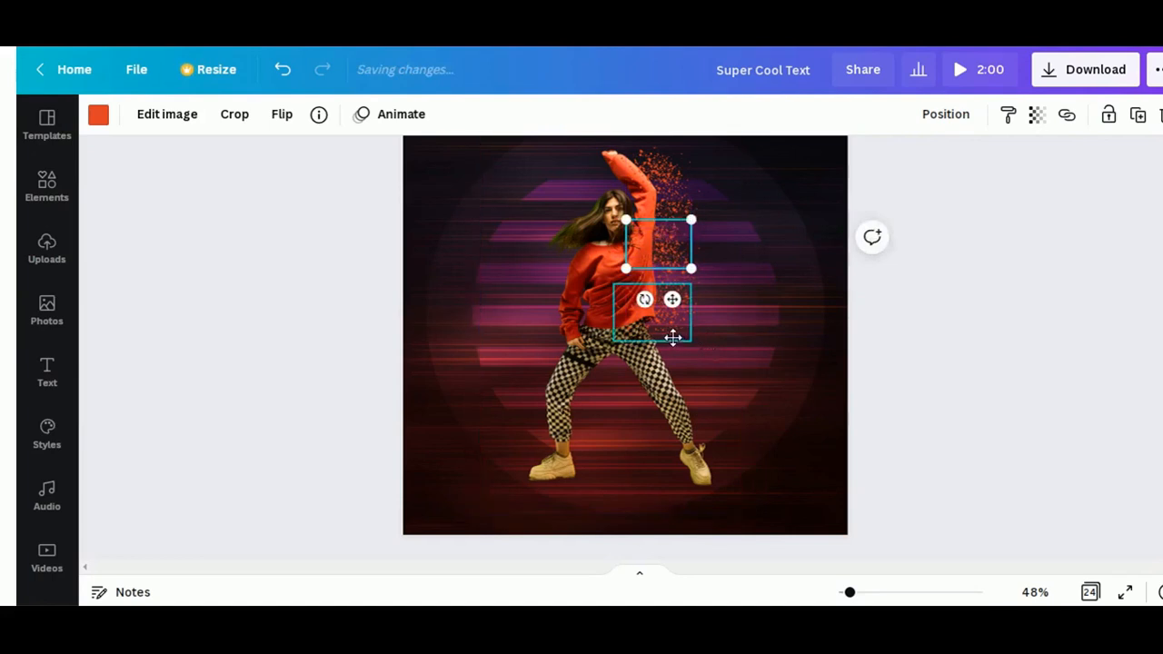
Place further orange splatter copies beside the raised arm and beside the upper thigh just below the sweater
key(ctrl+z)
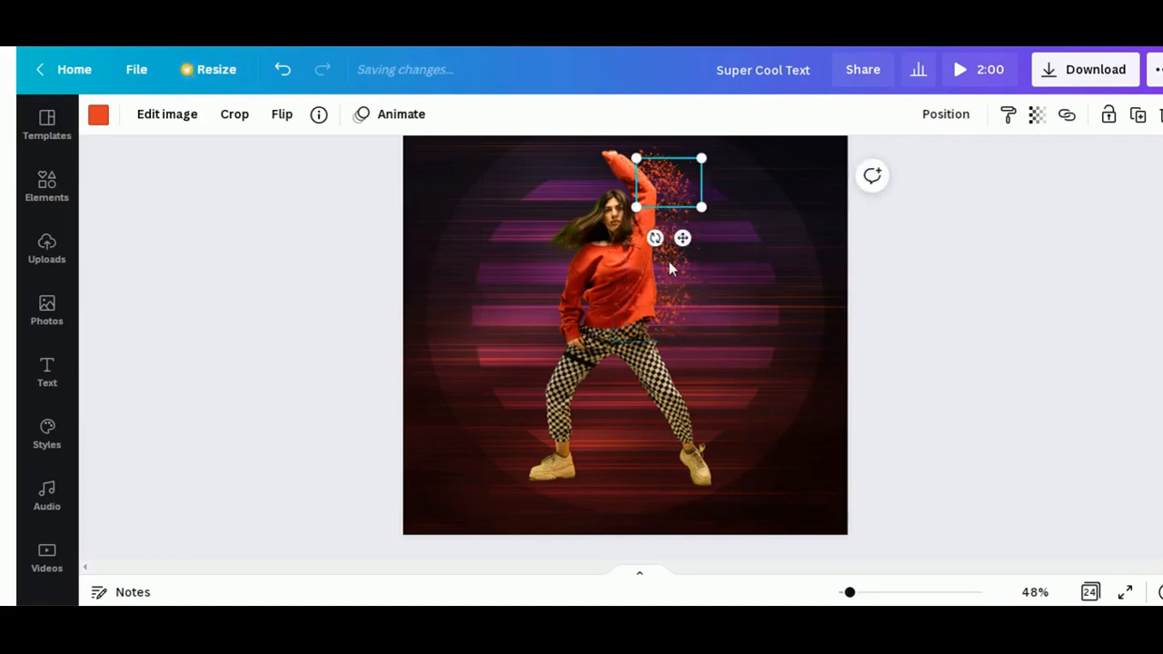
key(ctrl+z)
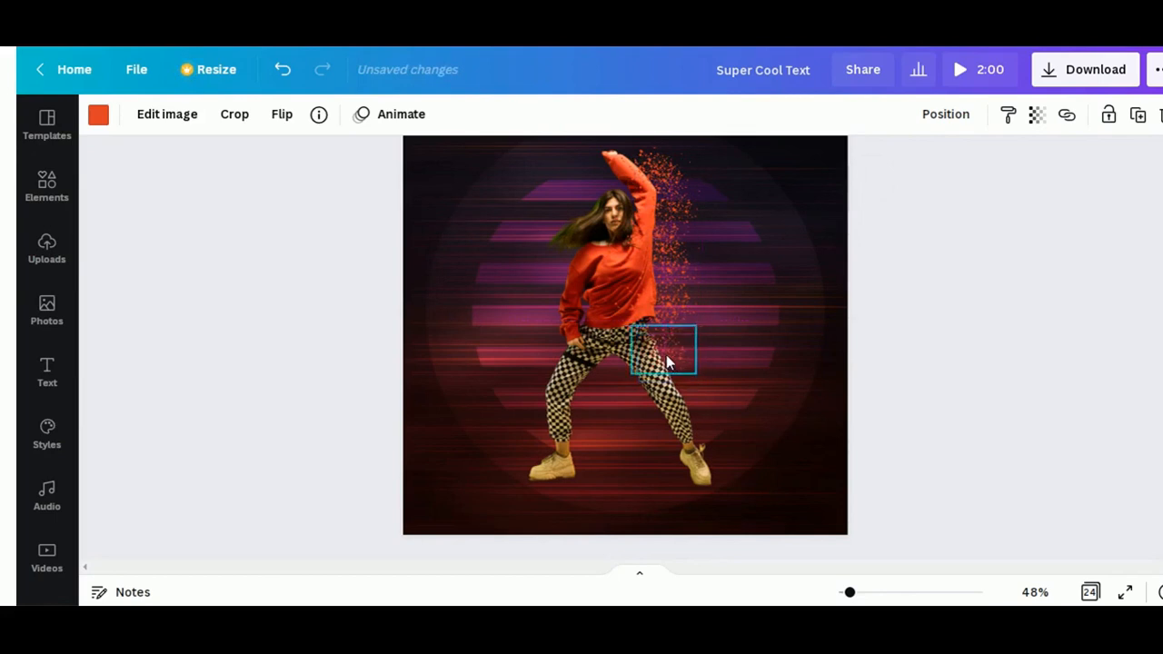
key(ctrl+z)
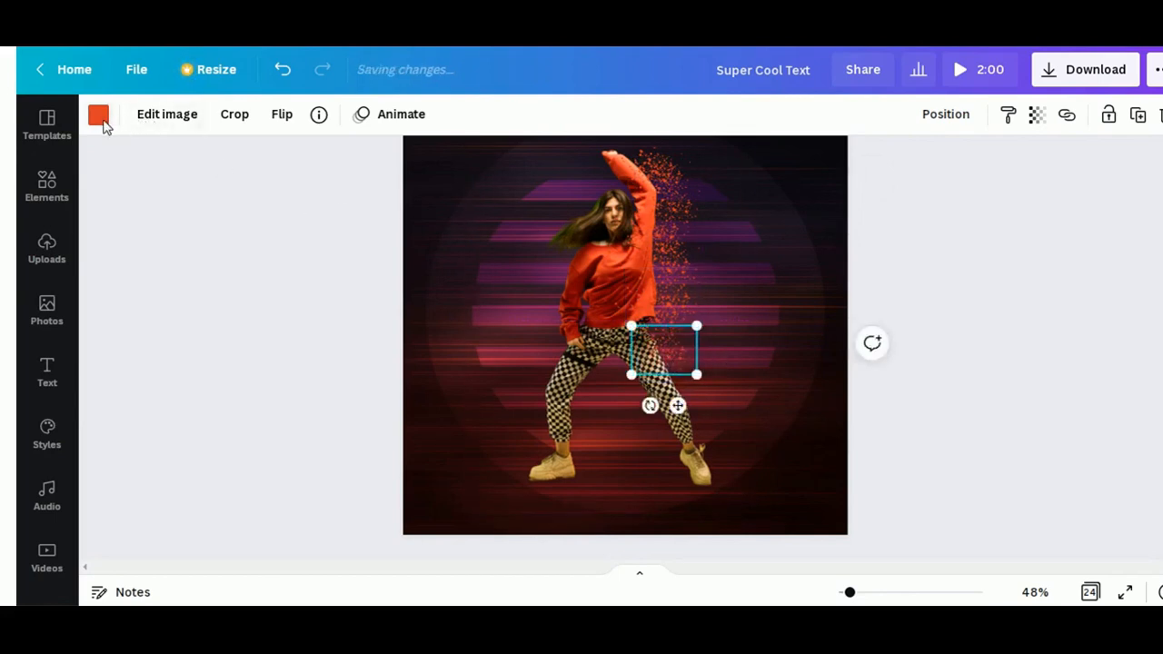
Recolour the thigh splatter white and shift it slightly outward along the edge of the checkered trousers
scroll(270, 463, down, 4)
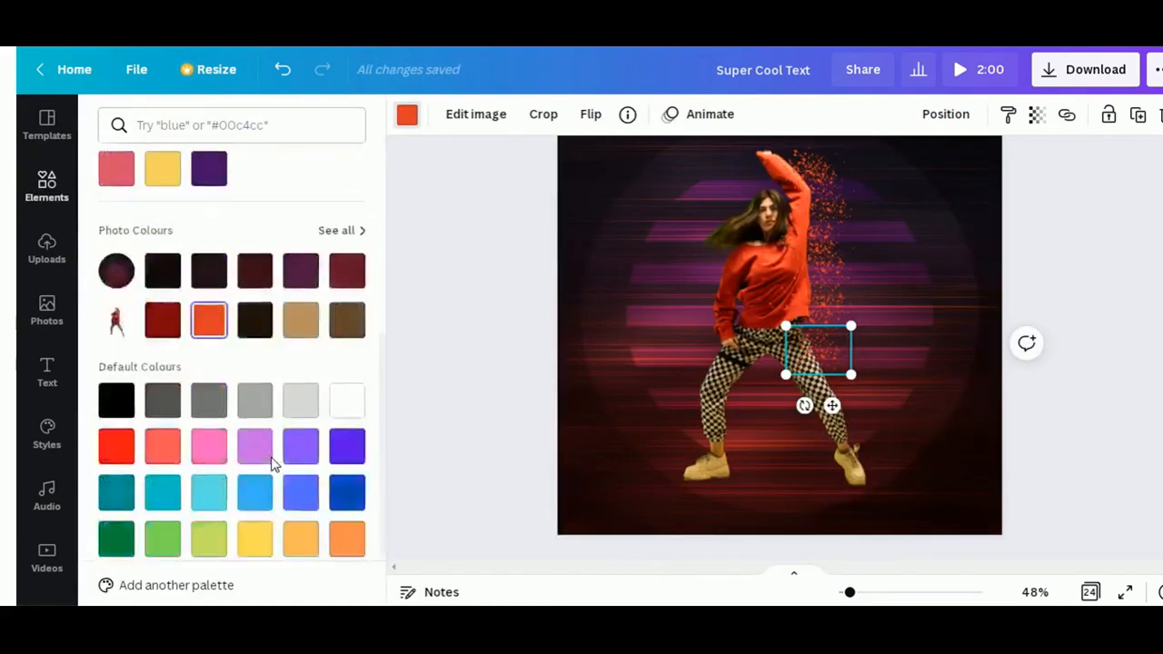
click(351, 400)
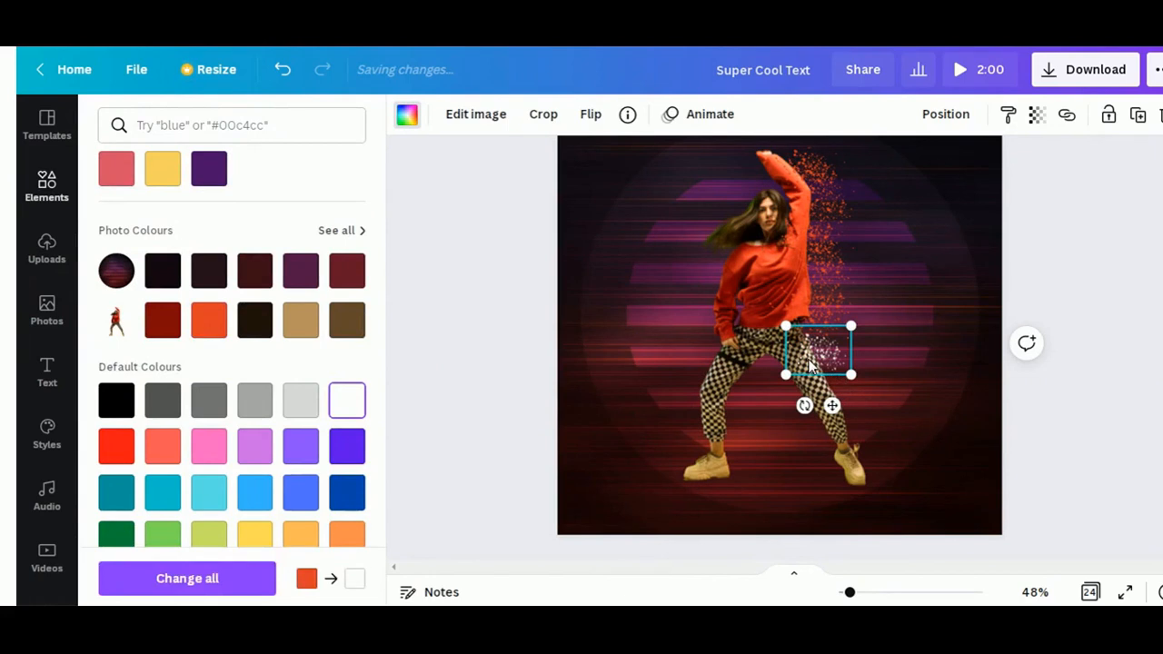
drag(811, 364, 821, 367)
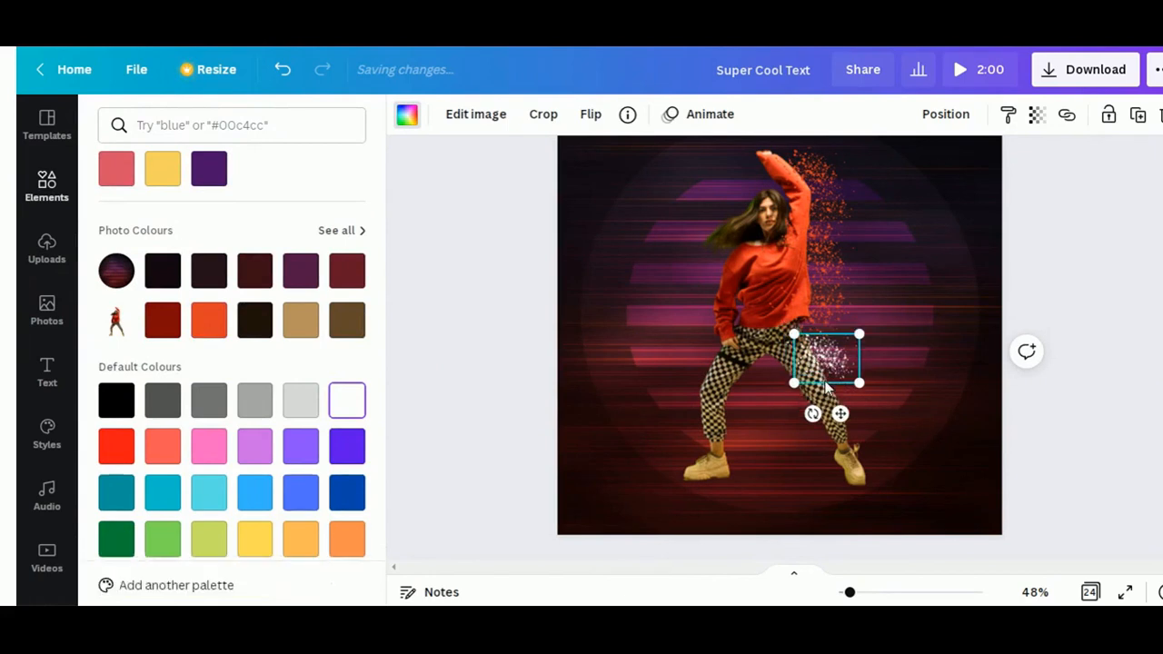
Place a splatter copy in the dancer photo's tan beside the thigh and another white copy beside the lower leg
drag(827, 388, 832, 409)
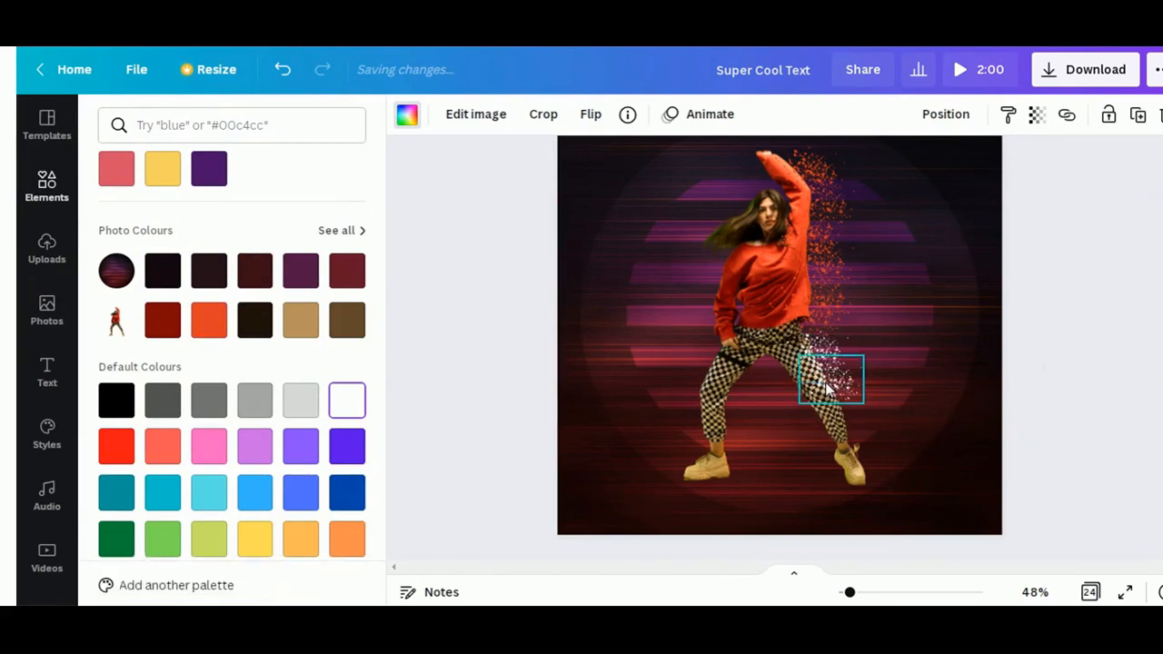
click(304, 327)
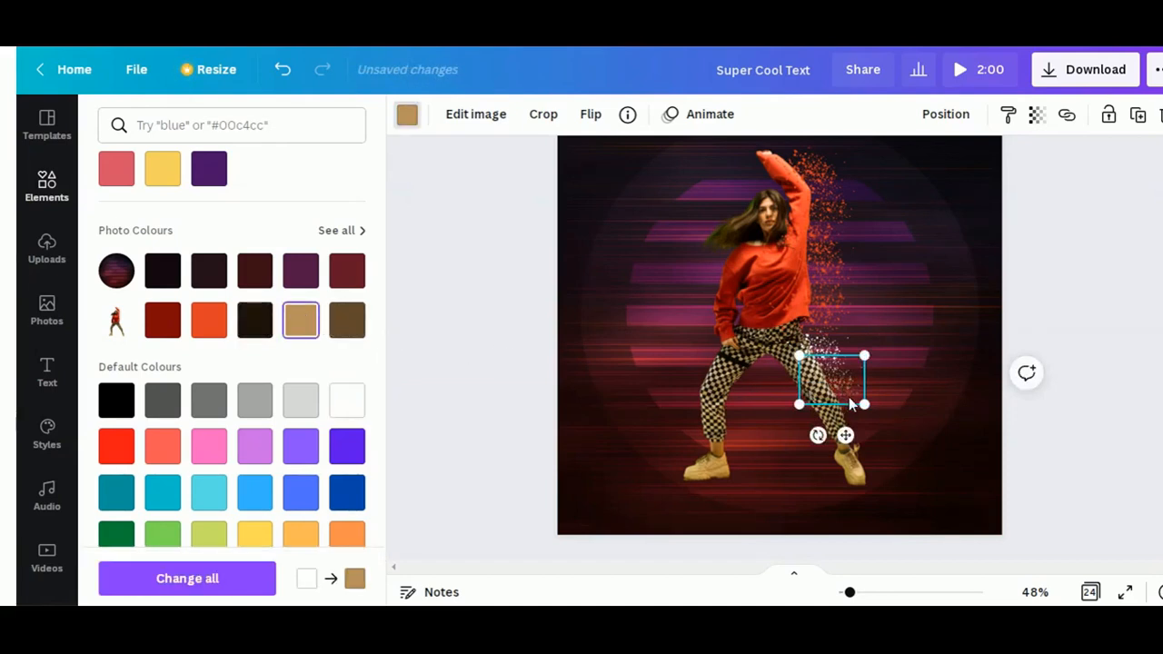
key(ctrl+z)
key(ctrl+z)
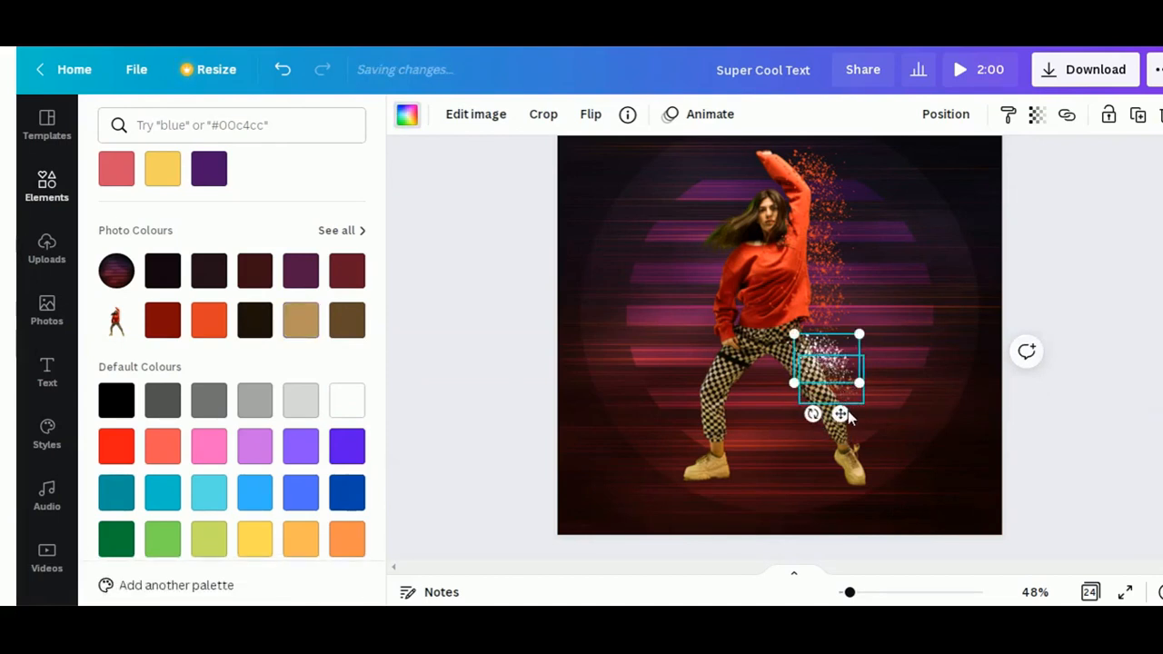
drag(847, 415, 846, 420)
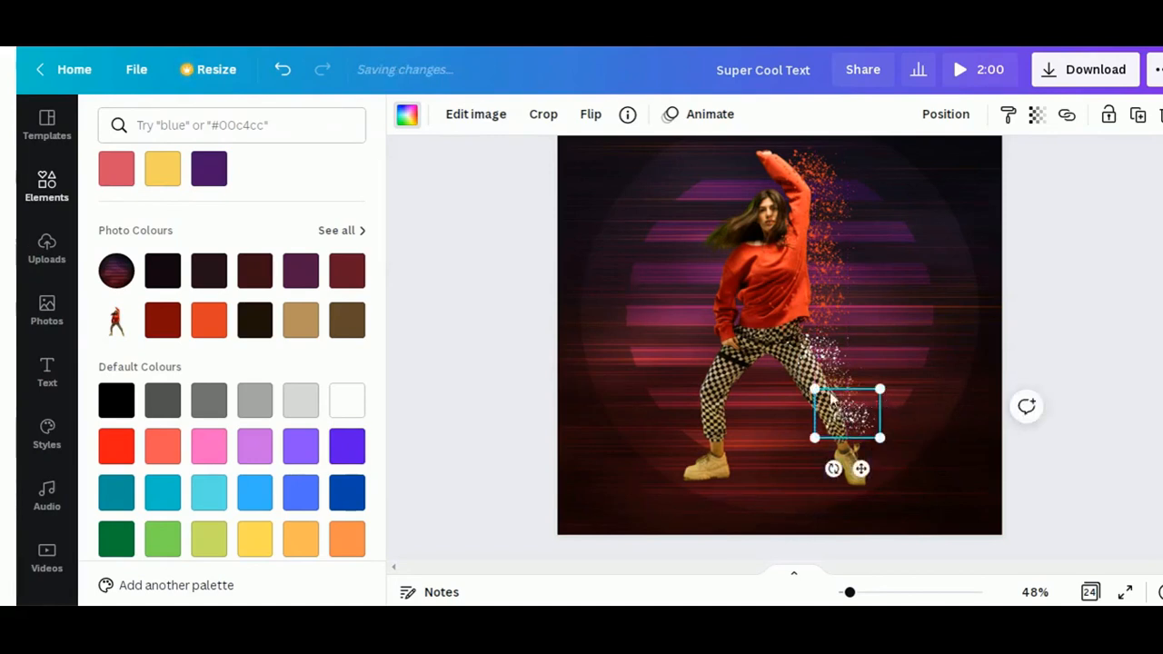
Crop the lower-leg splatter on the side that overlaps the leg so only its outer part remains
click(539, 116)
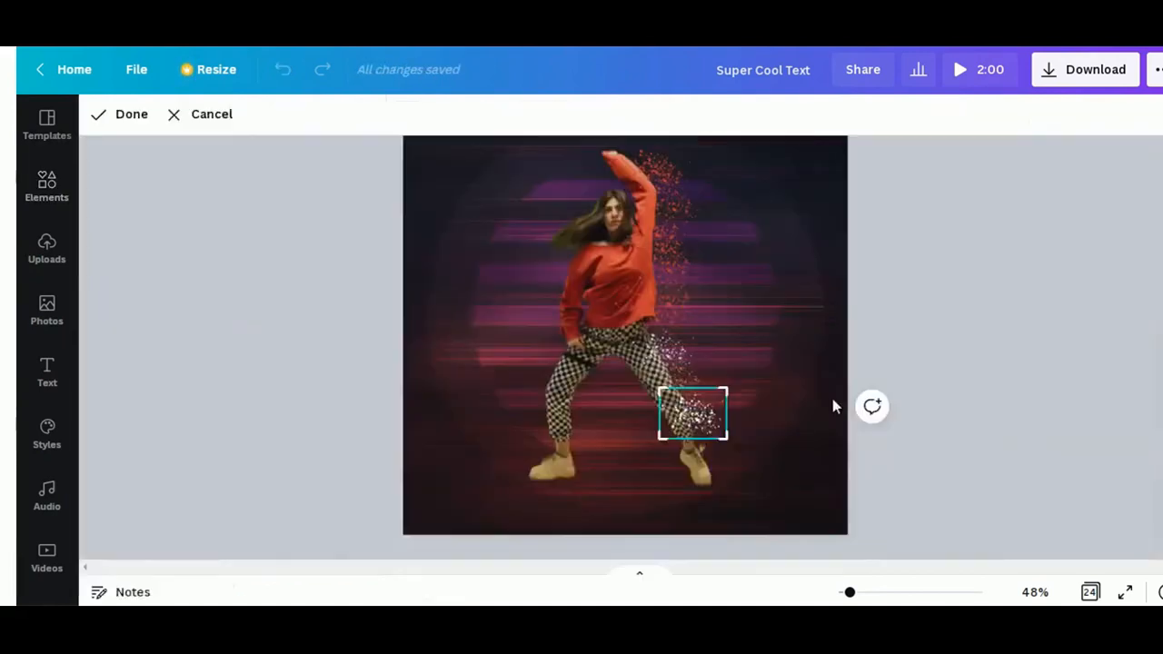
drag(665, 396, 681, 392)
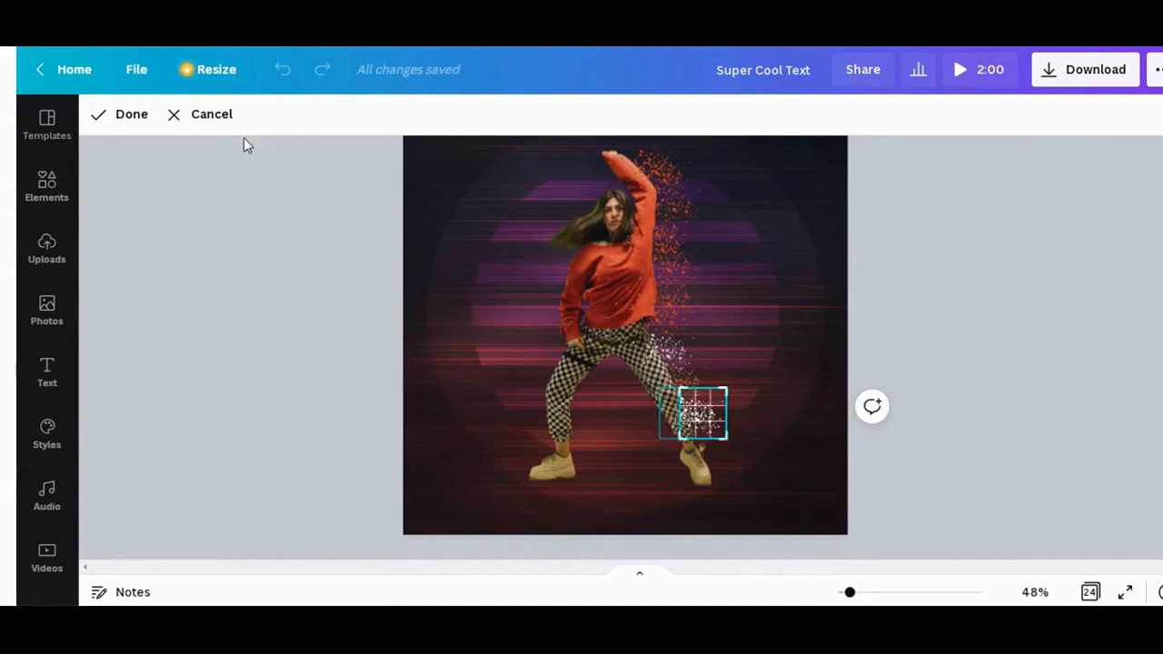
click(136, 115)
click(1008, 382)
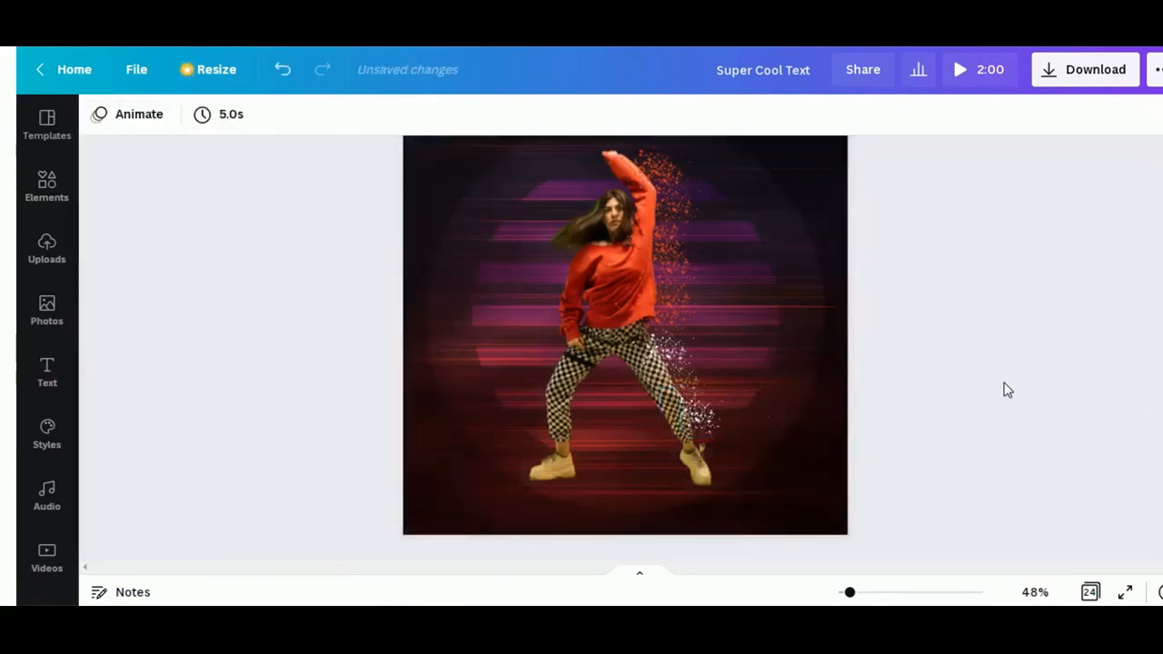
Place a copy of the cropped white splatter higher up, beside the dancer's knee
click(705, 419)
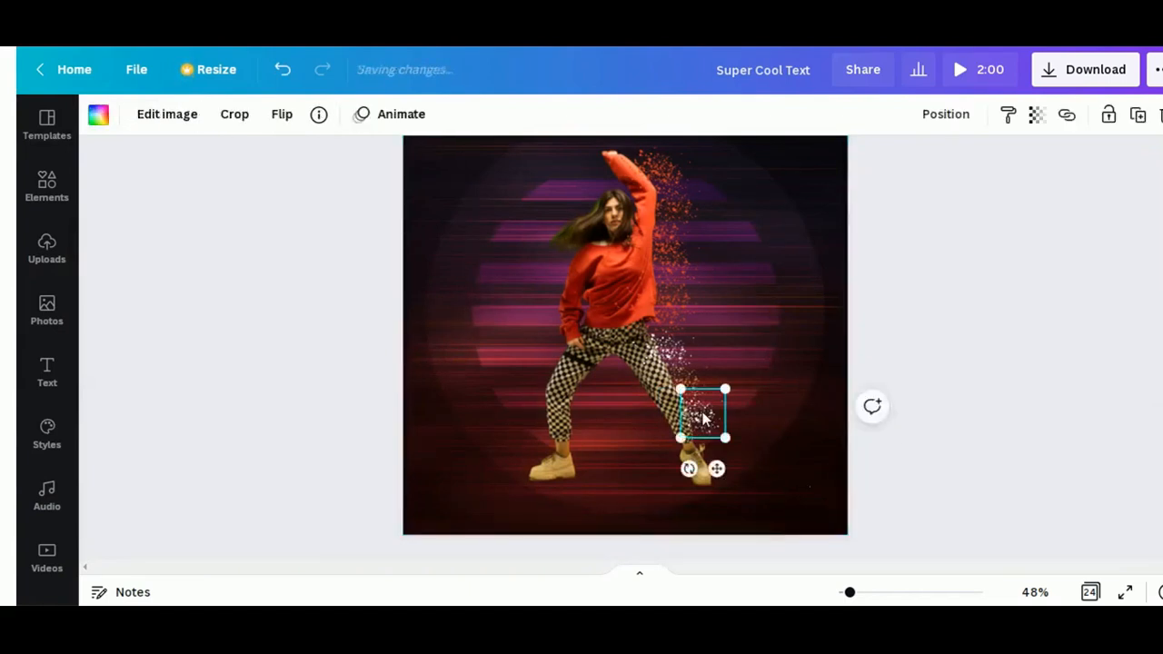
mouse_move(695, 393)
mouse_down()
mouse_move(676, 373)
mouse_move(682, 384)
mouse_up()
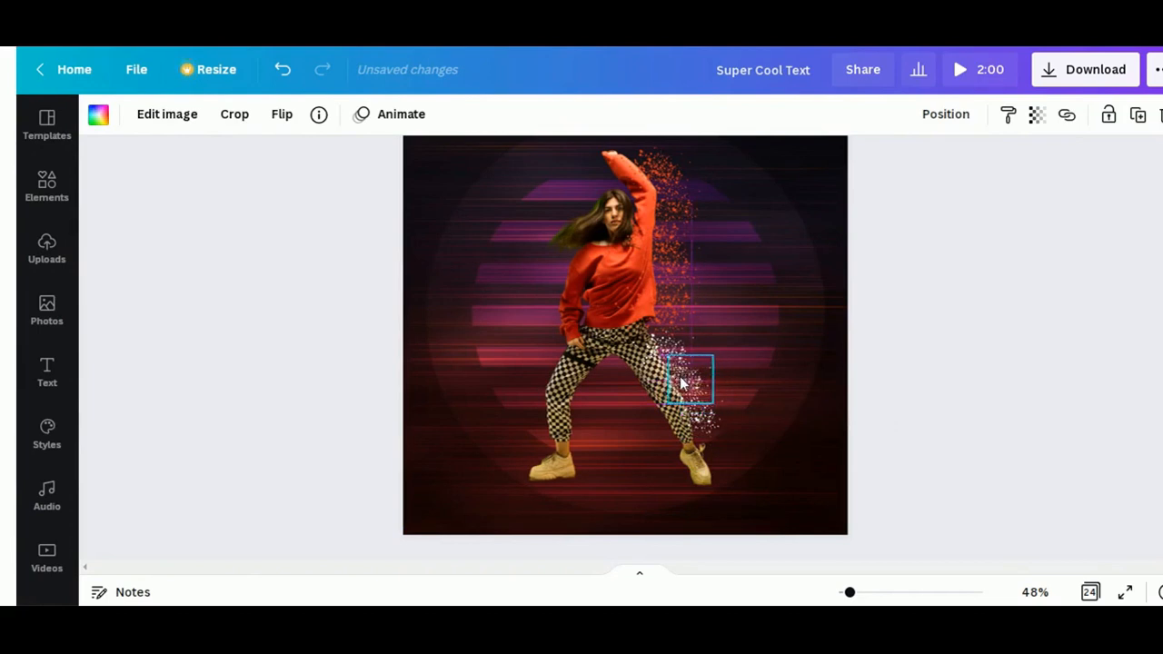
click(1012, 436)
Place a white splatter copy beneath the shoe of the dispersing leg and crop it to roughly the shoe's width
click(696, 397)
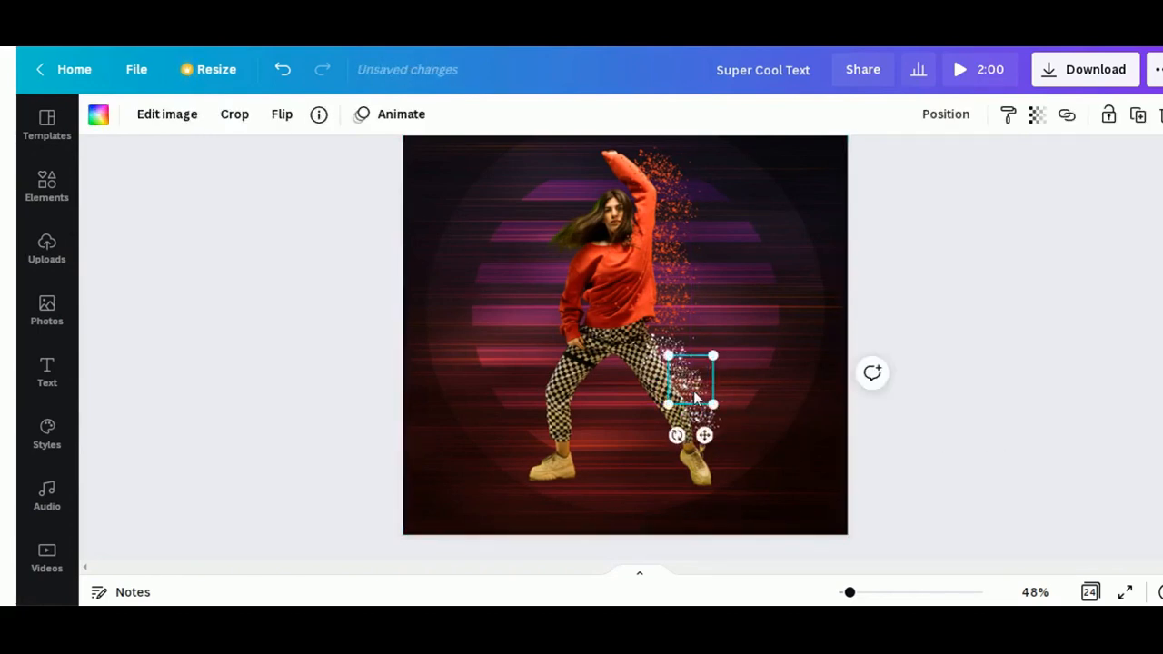
drag(695, 397, 706, 503)
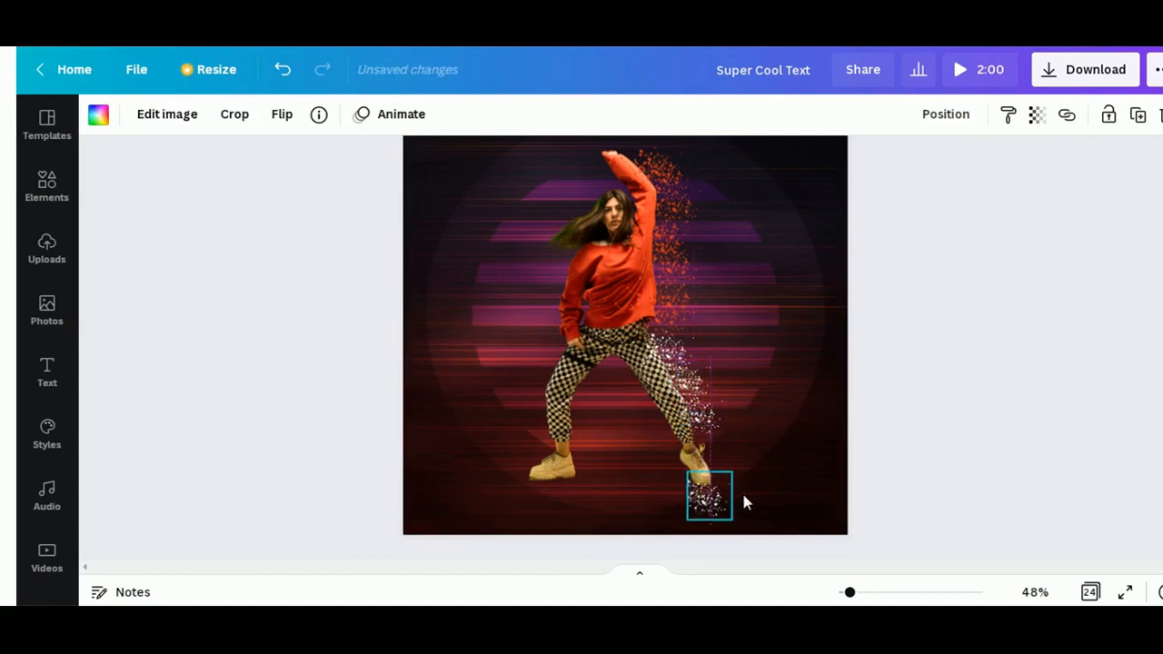
click(237, 115)
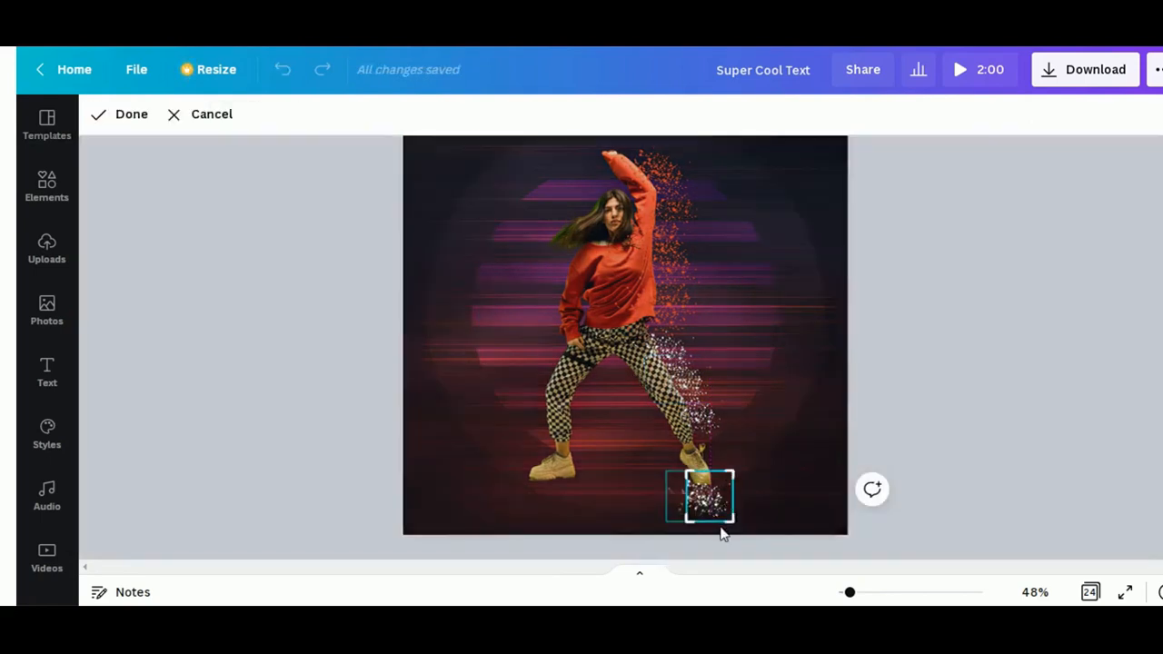
drag(734, 487, 688, 495)
click(129, 115)
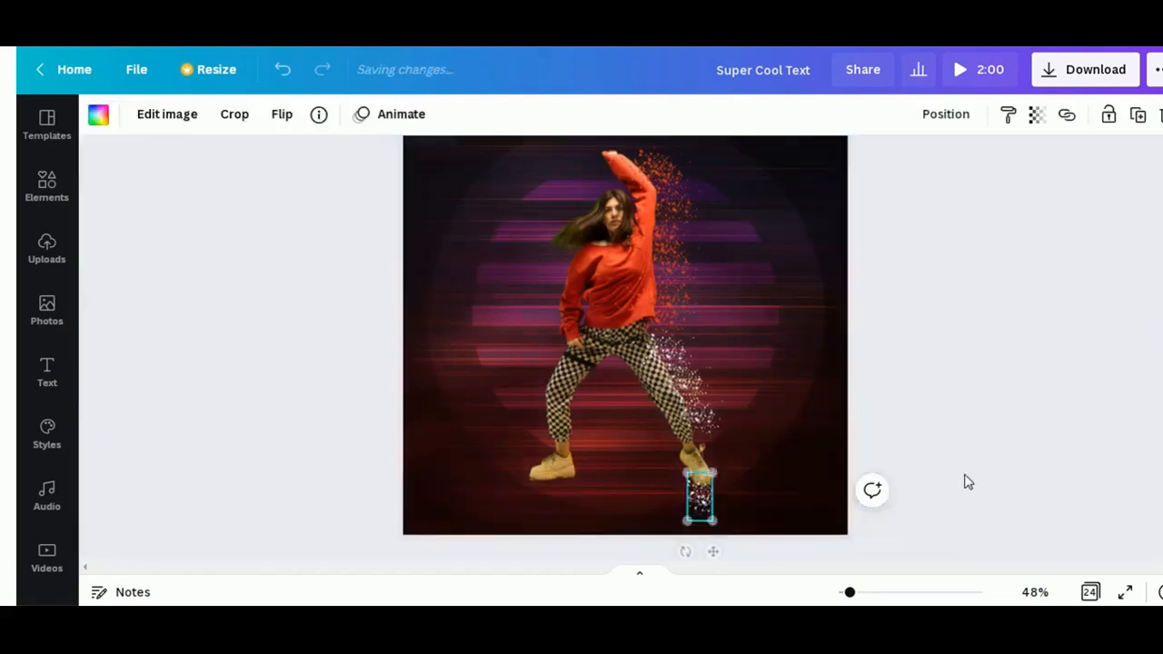
click(962, 473)
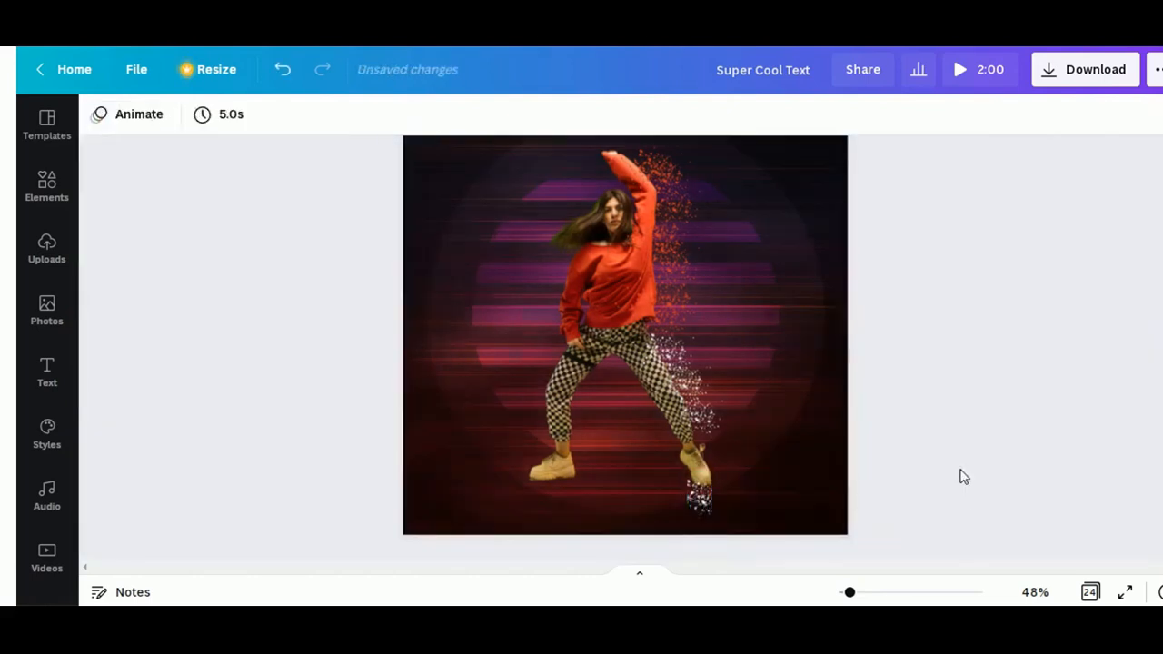
Place another white splatter copy near the ankle, crop it to a small piece and move it against the lower leg
click(714, 433)
drag(712, 431, 752, 468)
click(233, 115)
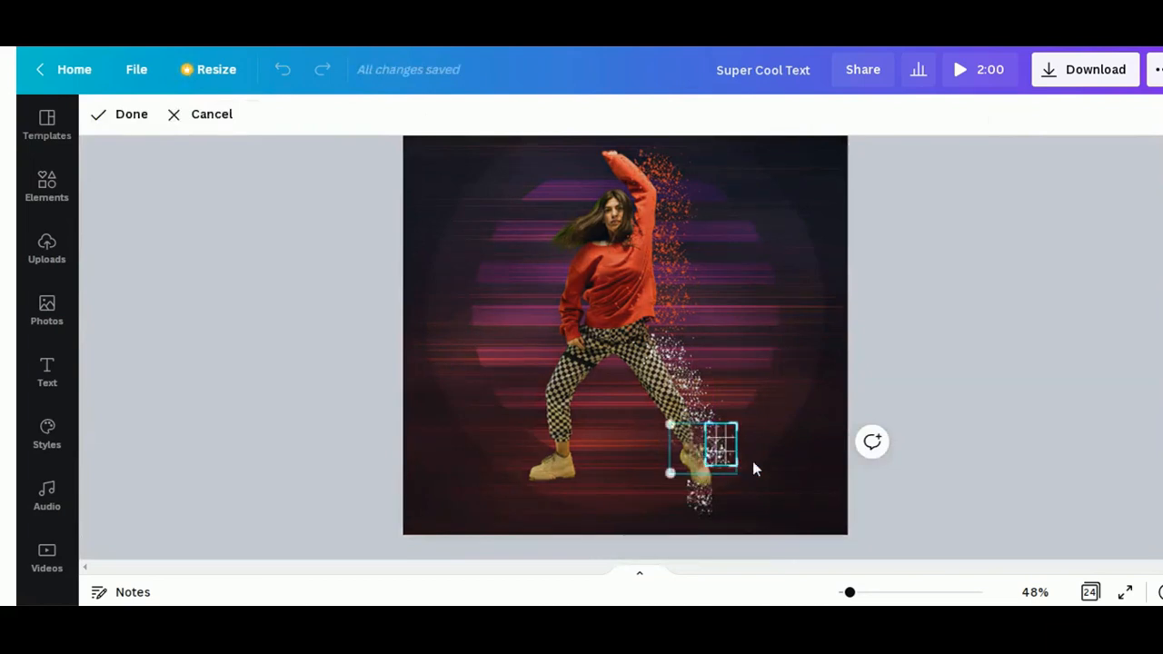
click(138, 123)
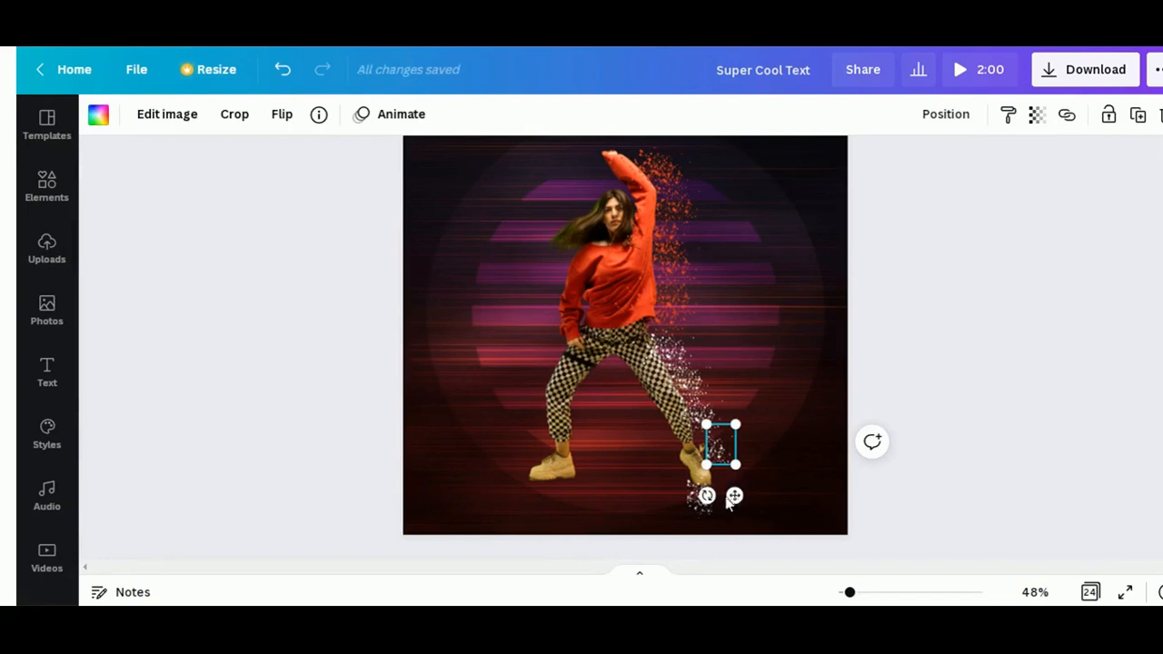
mouse_move(727, 498)
mouse_down()
mouse_move(712, 495)
mouse_move(723, 494)
mouse_up()
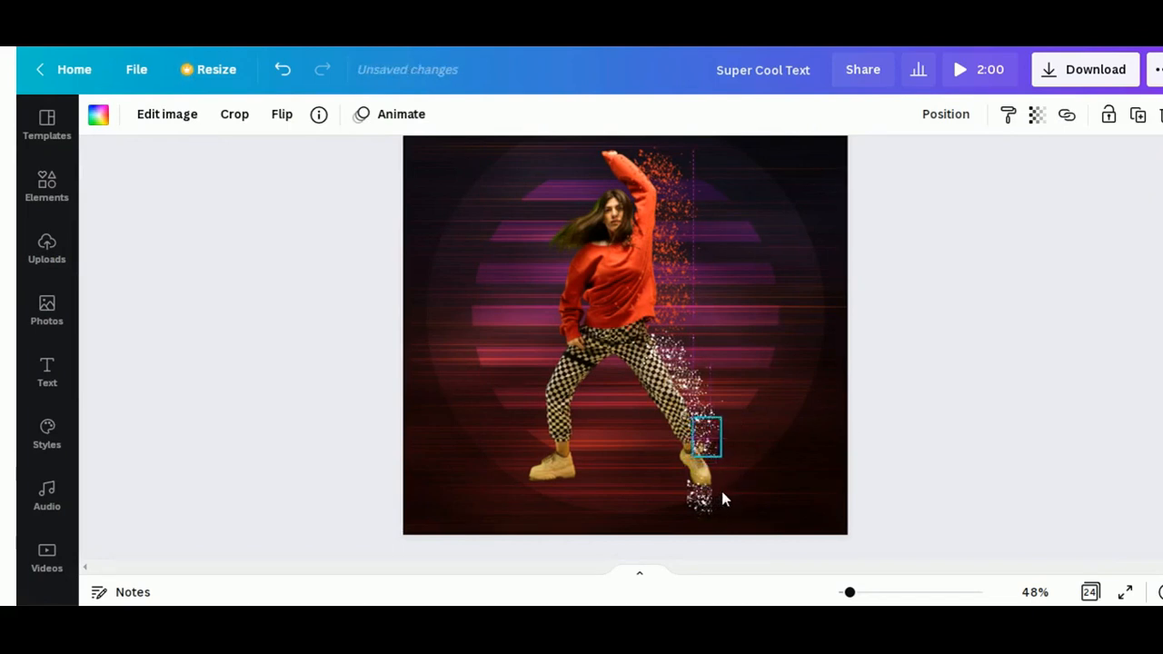
click(969, 392)
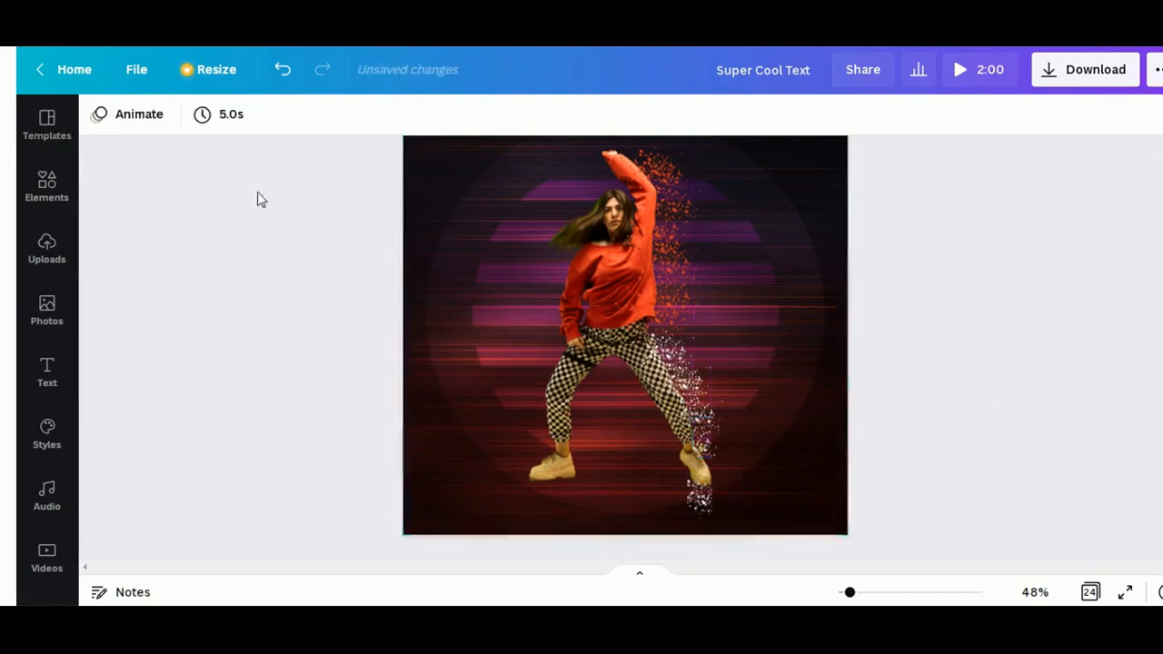
Make the white splatter beneath the shoe slightly smaller and tuck it closer to the sole
click(708, 488)
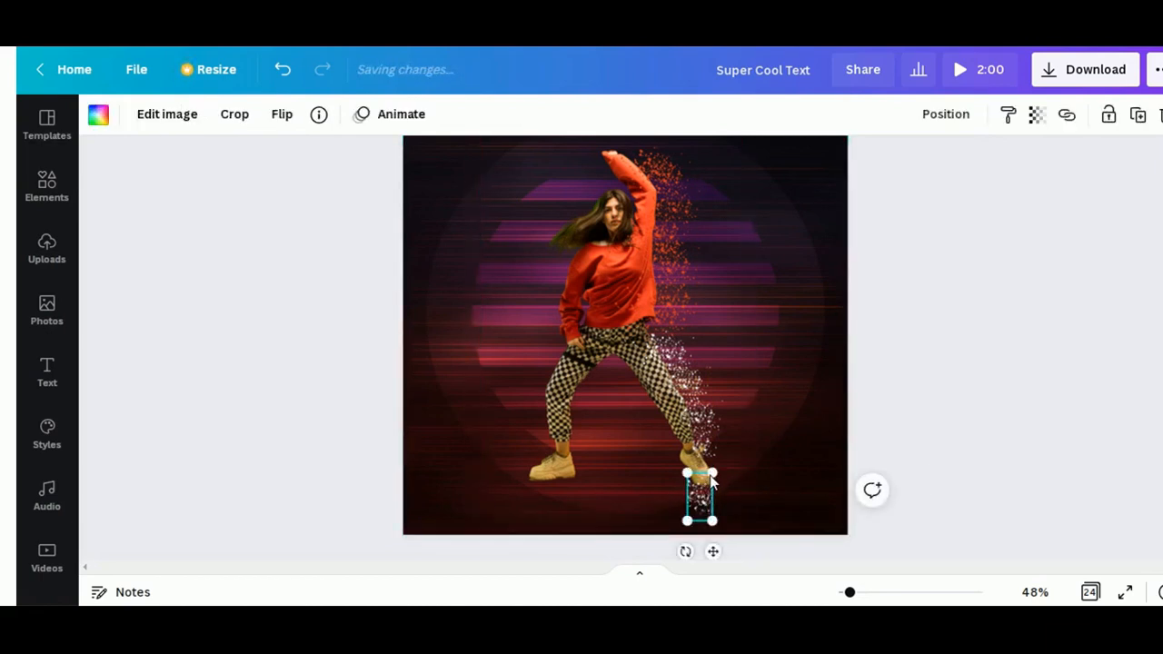
drag(714, 483, 745, 513)
click(989, 440)
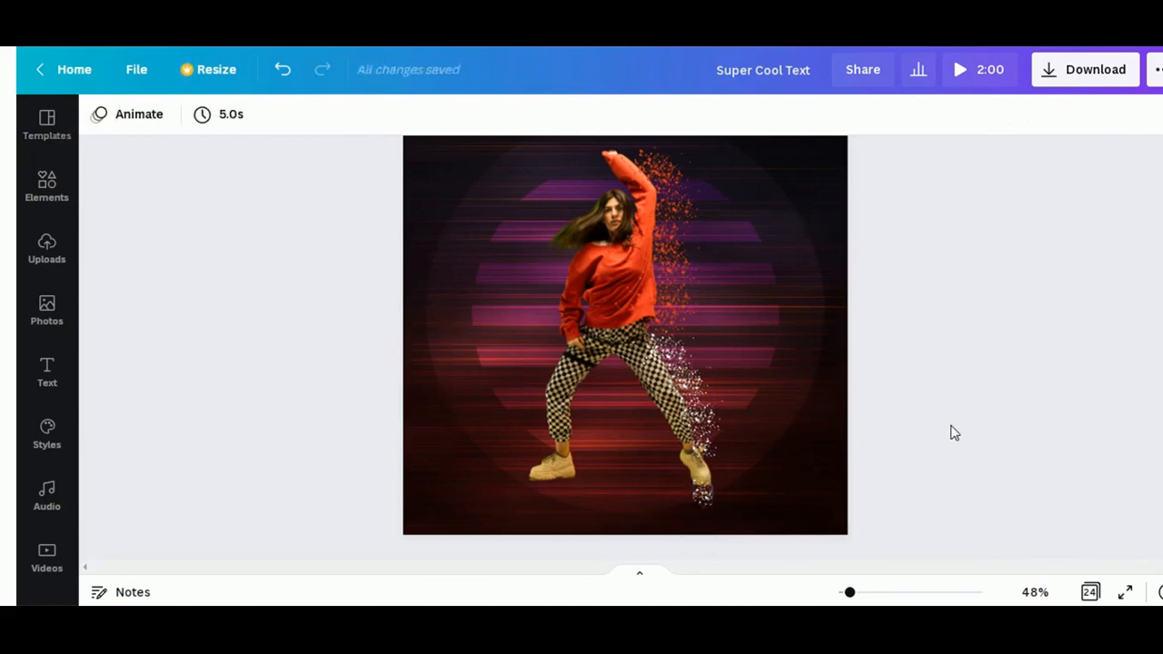
Play a full-screen preview of the design
scroll(950, 430, up, 1)
scroll(981, 463, down, 1)
key(ctrl+alt+p)
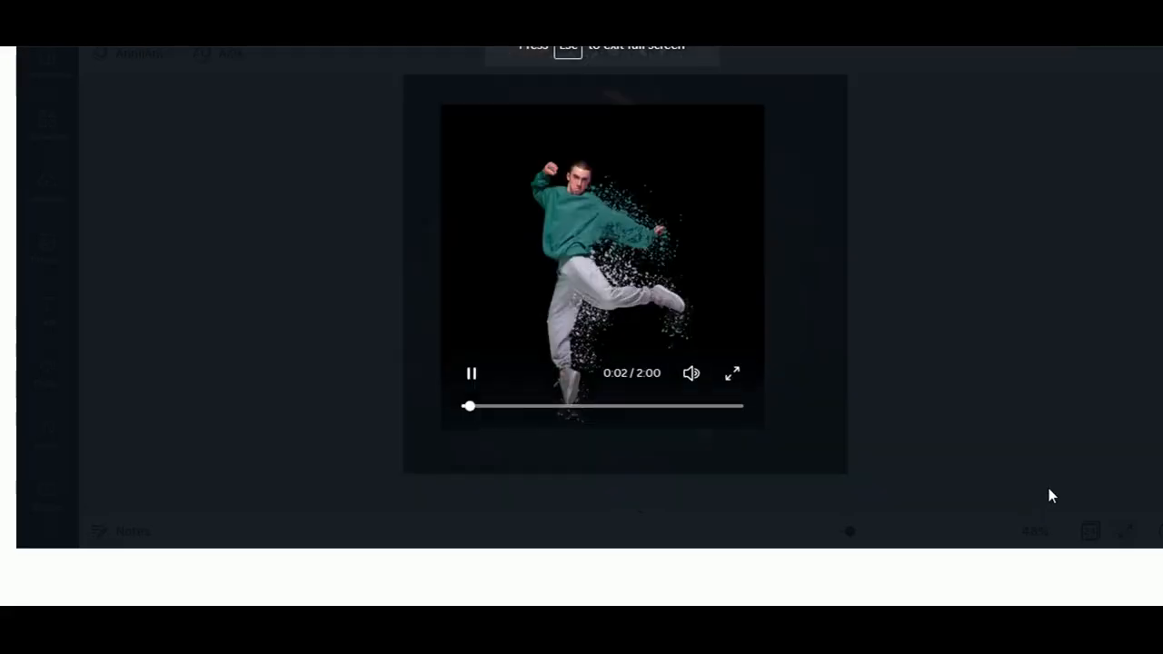